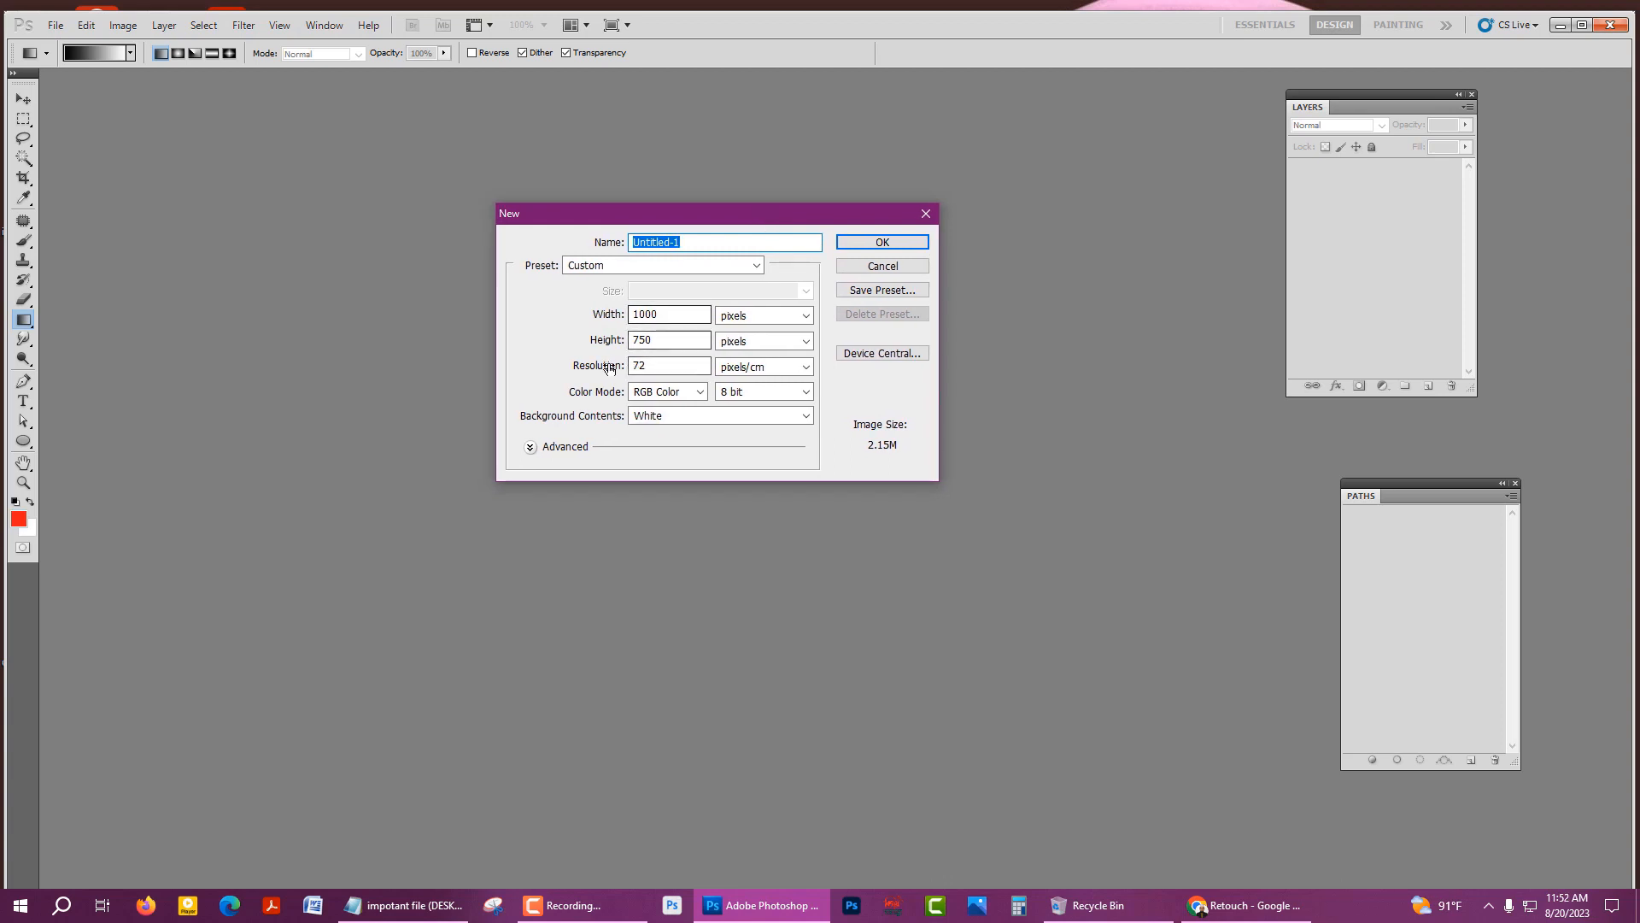
- Create a 1000 × 750 pixel RGB document with a white background and activate the Horizontal Type tool
{"action": "left_click", "coordinate": [880, 244]}
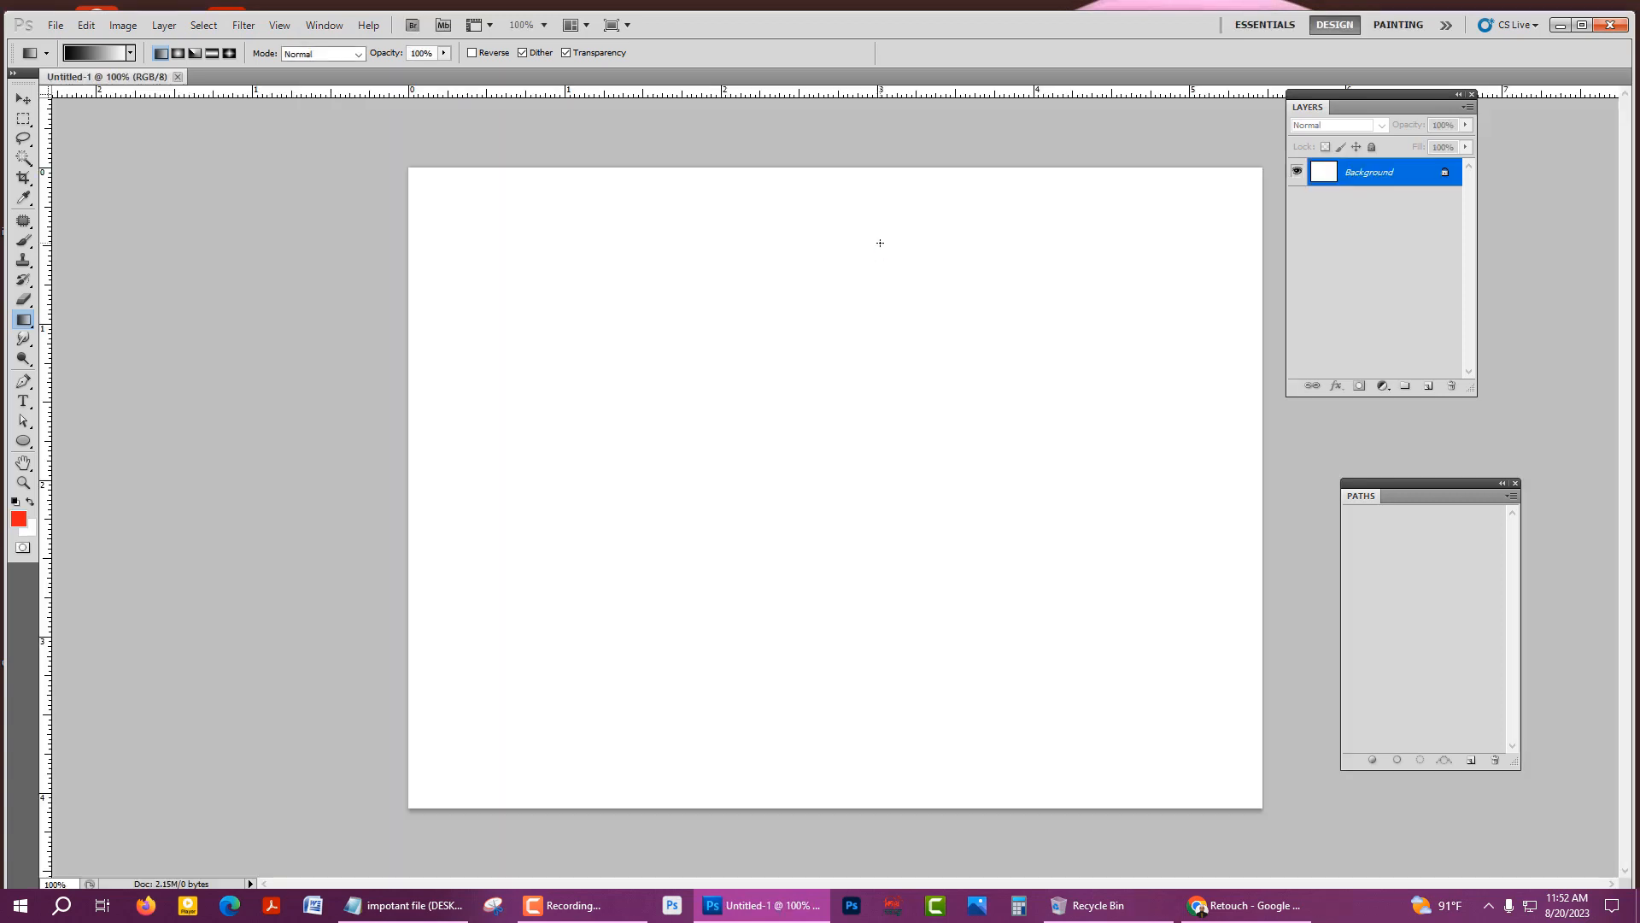
{"action": "scroll", "coordinate": [879, 243], "scroll_direction": "down", "scroll_amount": 4}
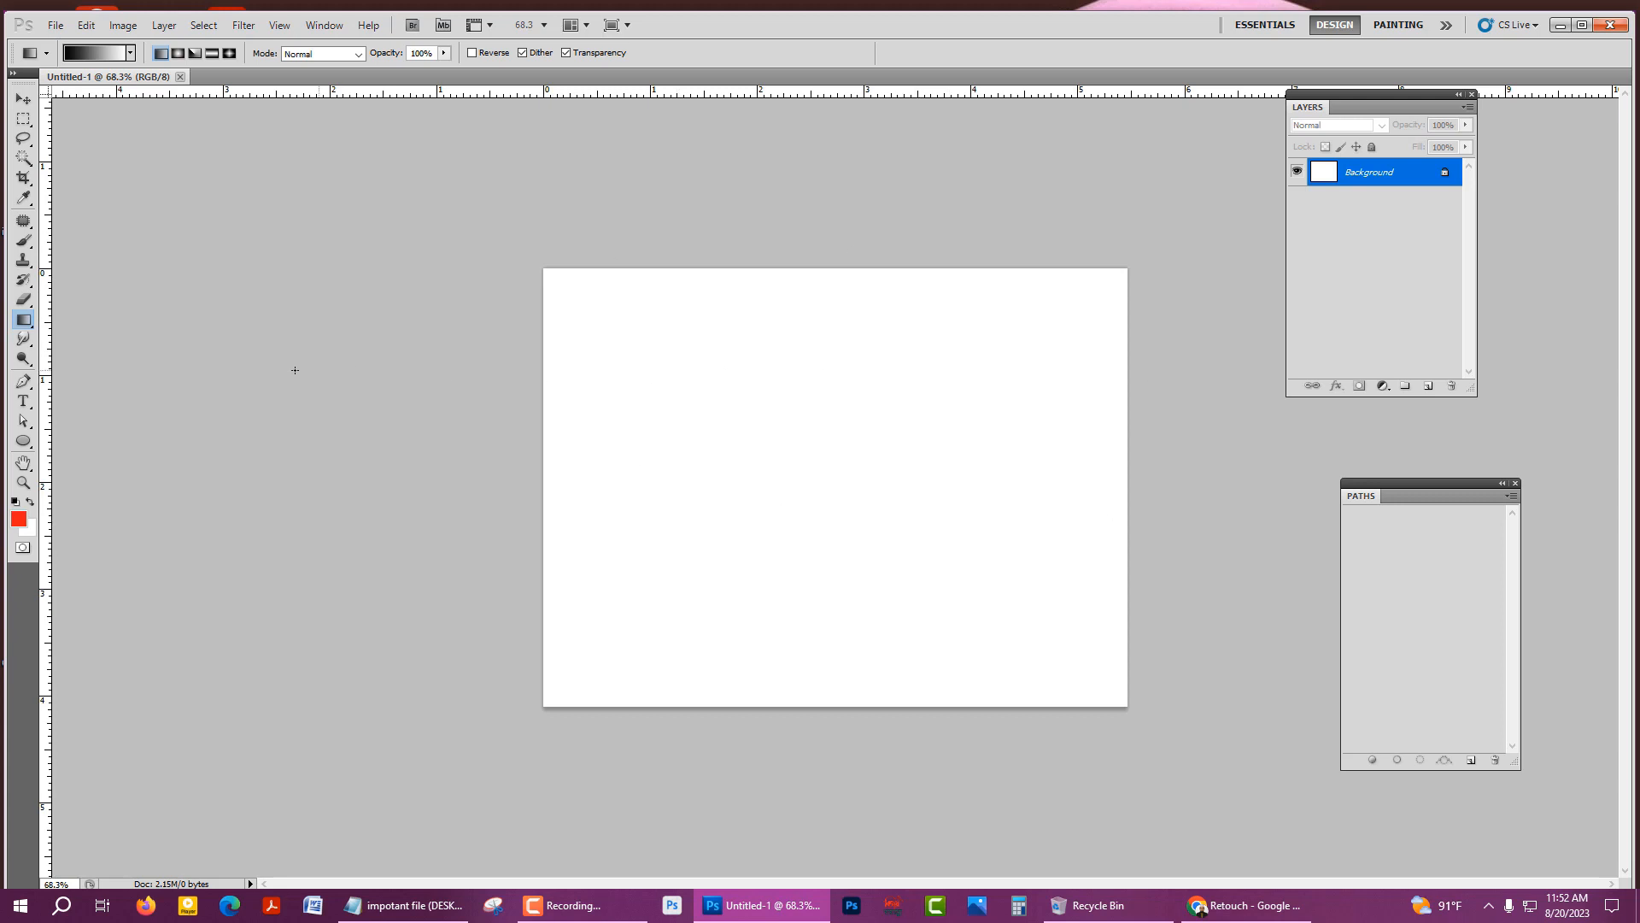
{"action": "left_click", "coordinate": [24, 404]}
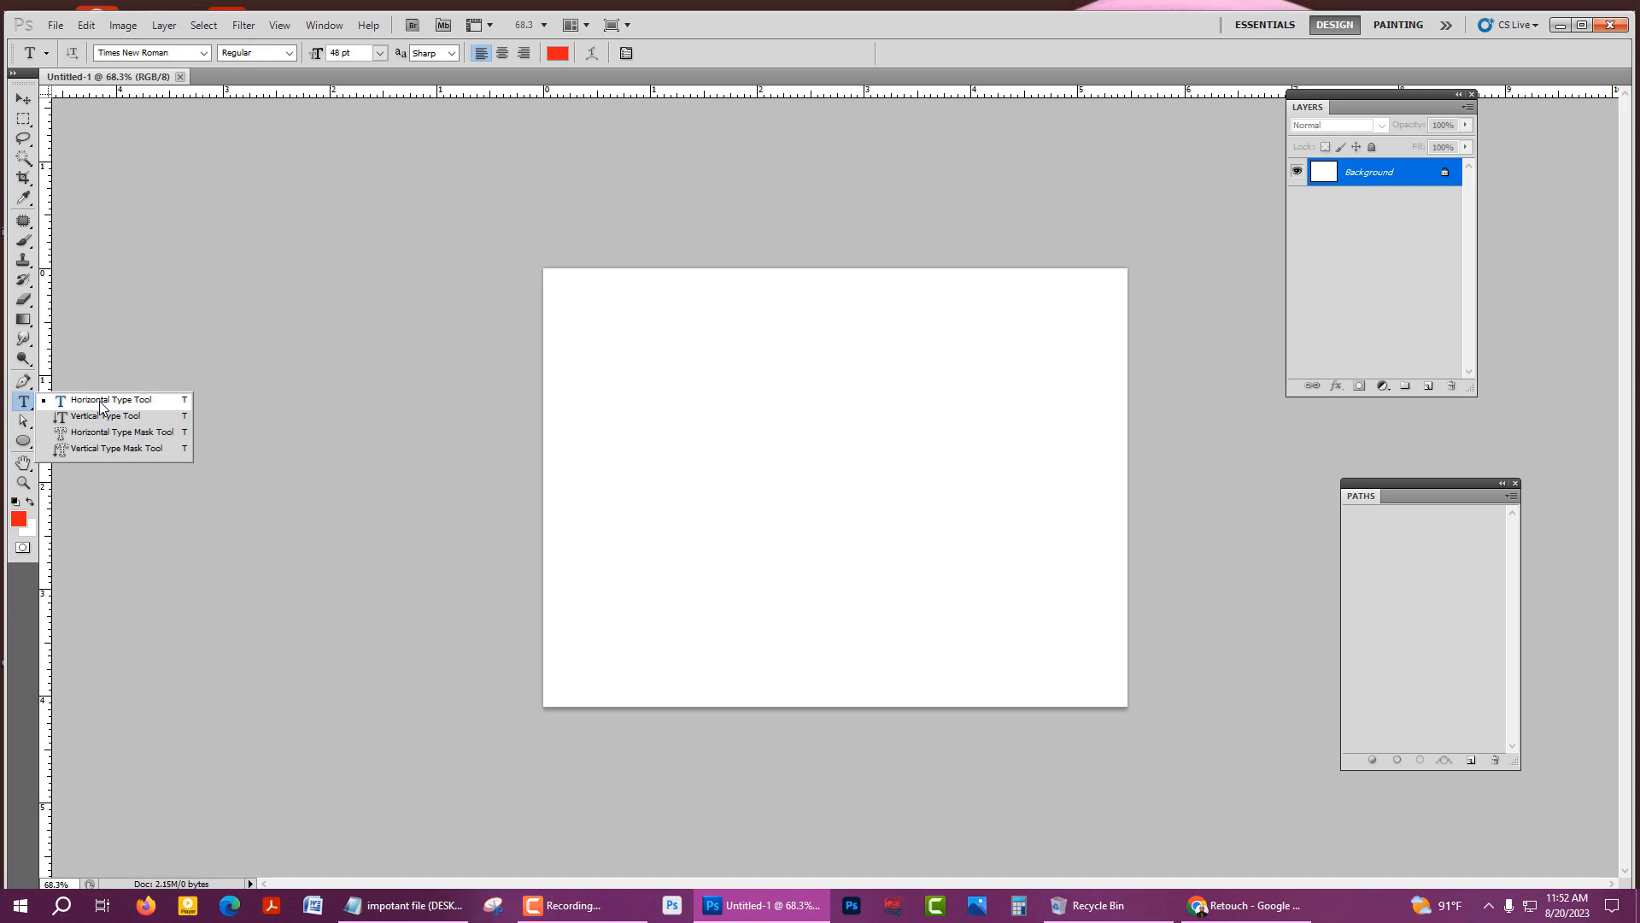
{"action": "left_click", "coordinate": [157, 402]}
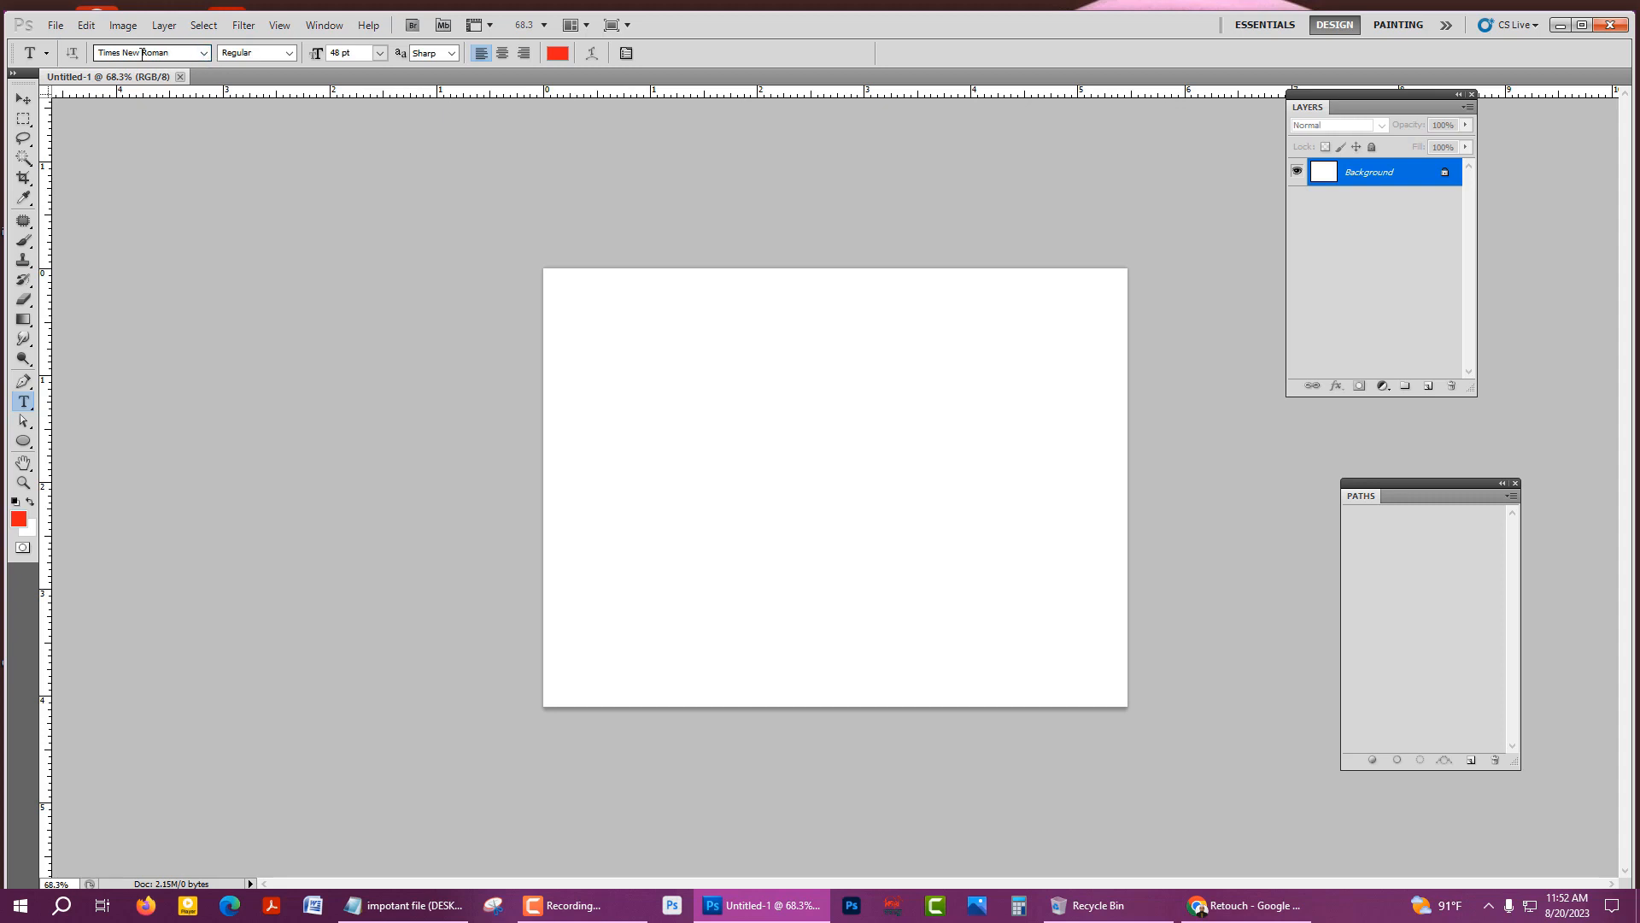
- Look through the available fonts, font styles and font sizes for the type tool
{"action": "left_click", "coordinate": [204, 54]}
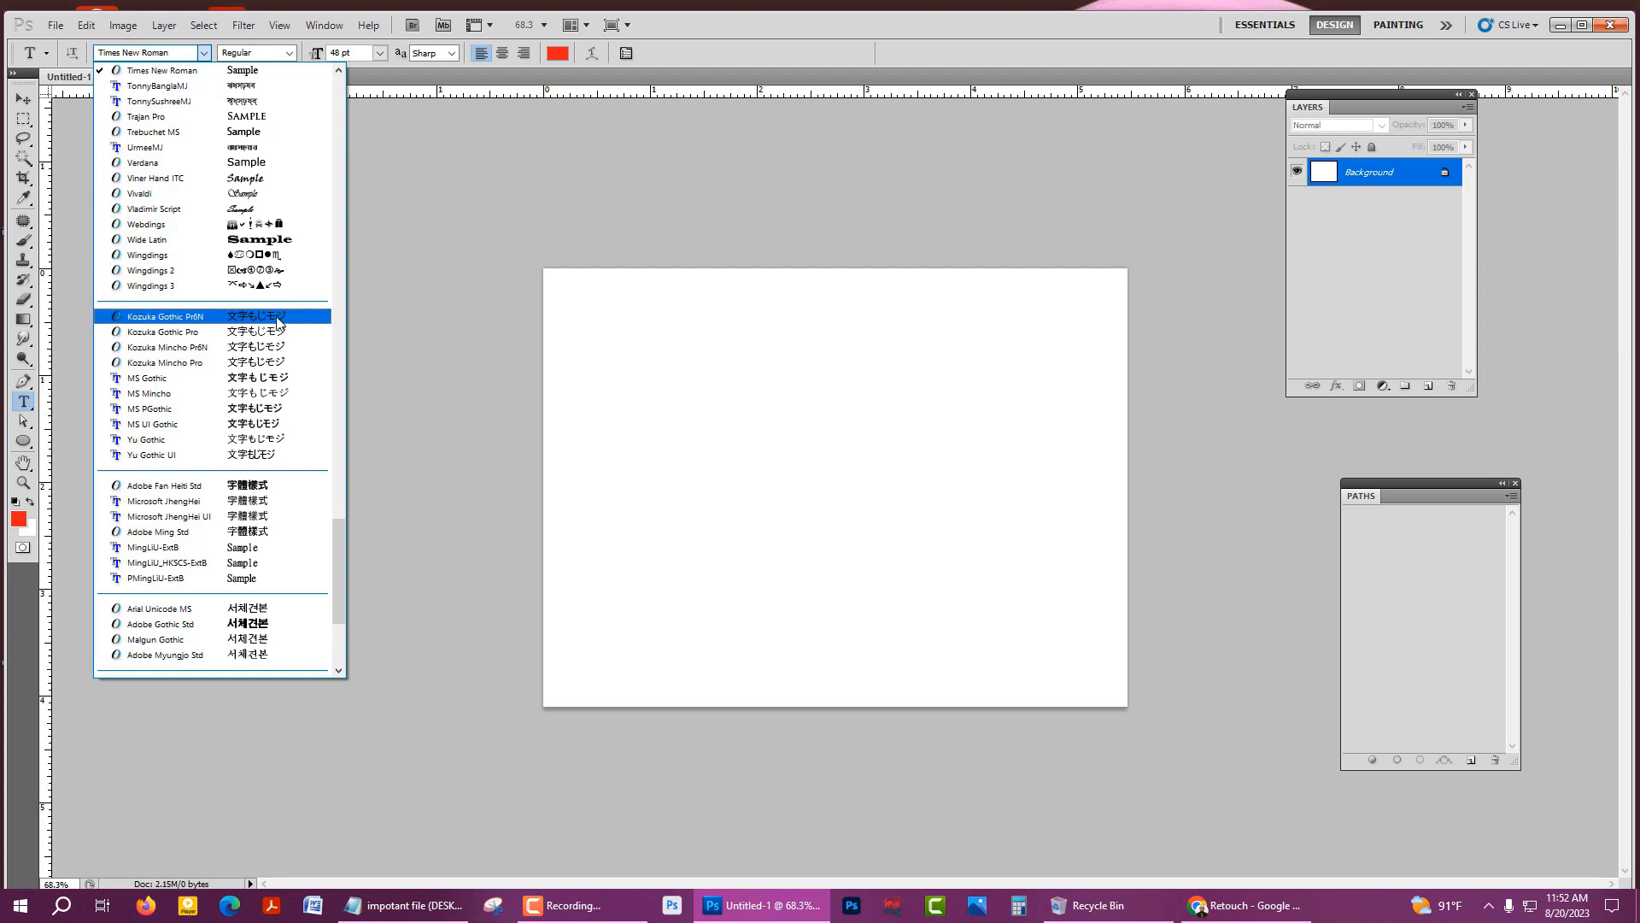
{"action": "scroll", "coordinate": [240, 547], "scroll_direction": "down", "scroll_amount": 4}
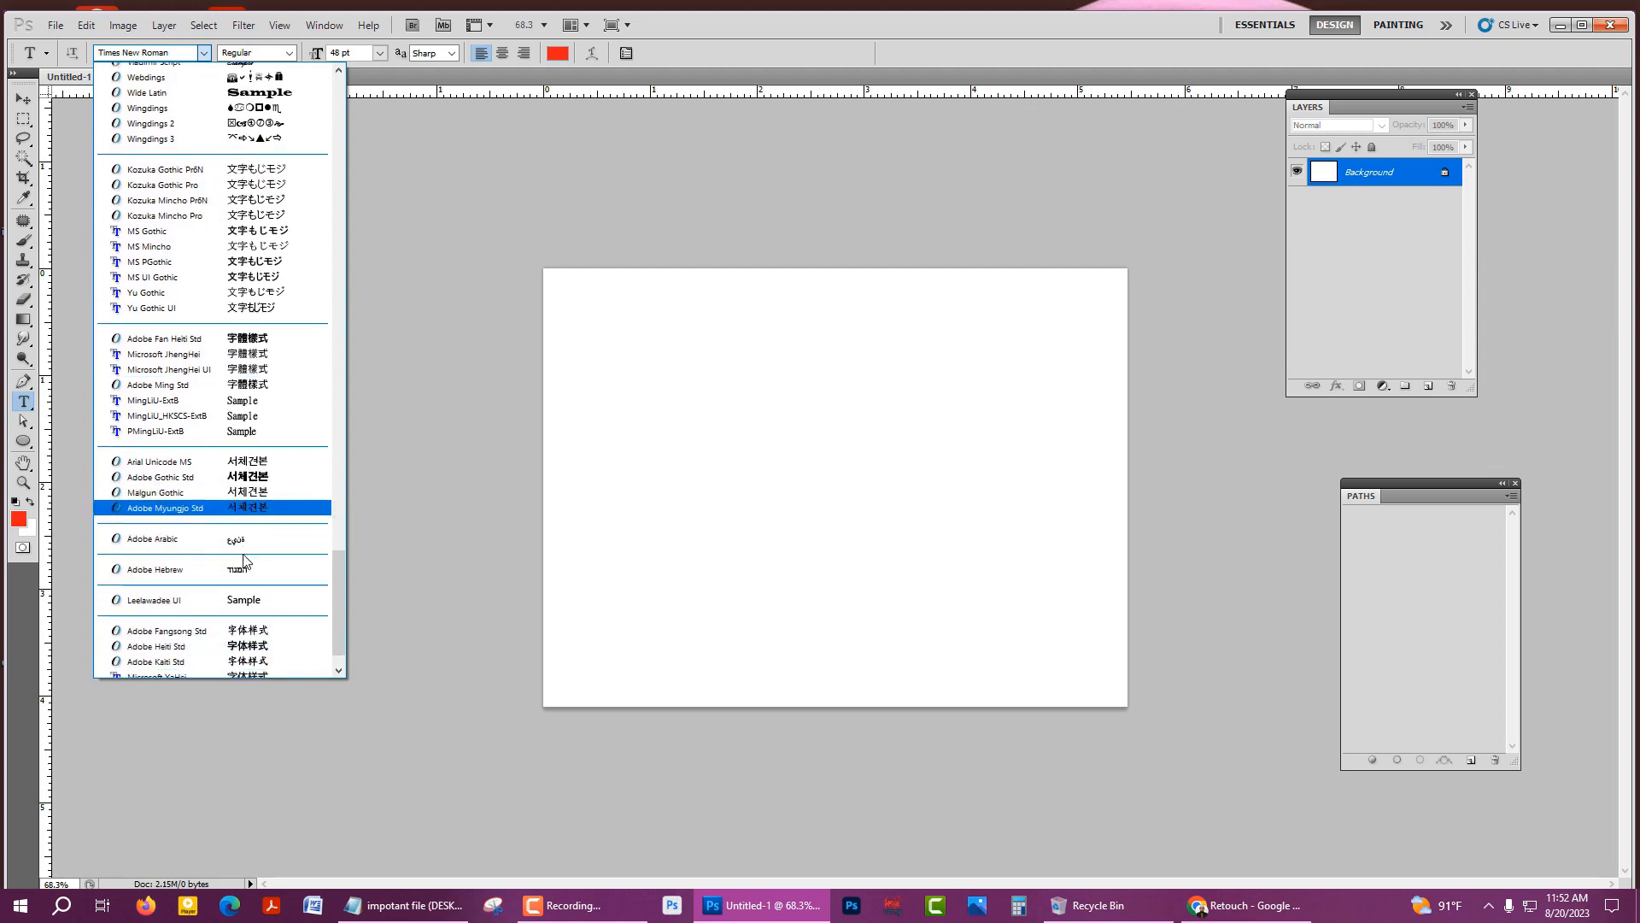
{"action": "scroll", "coordinate": [240, 548], "scroll_direction": "up", "scroll_amount": 15}
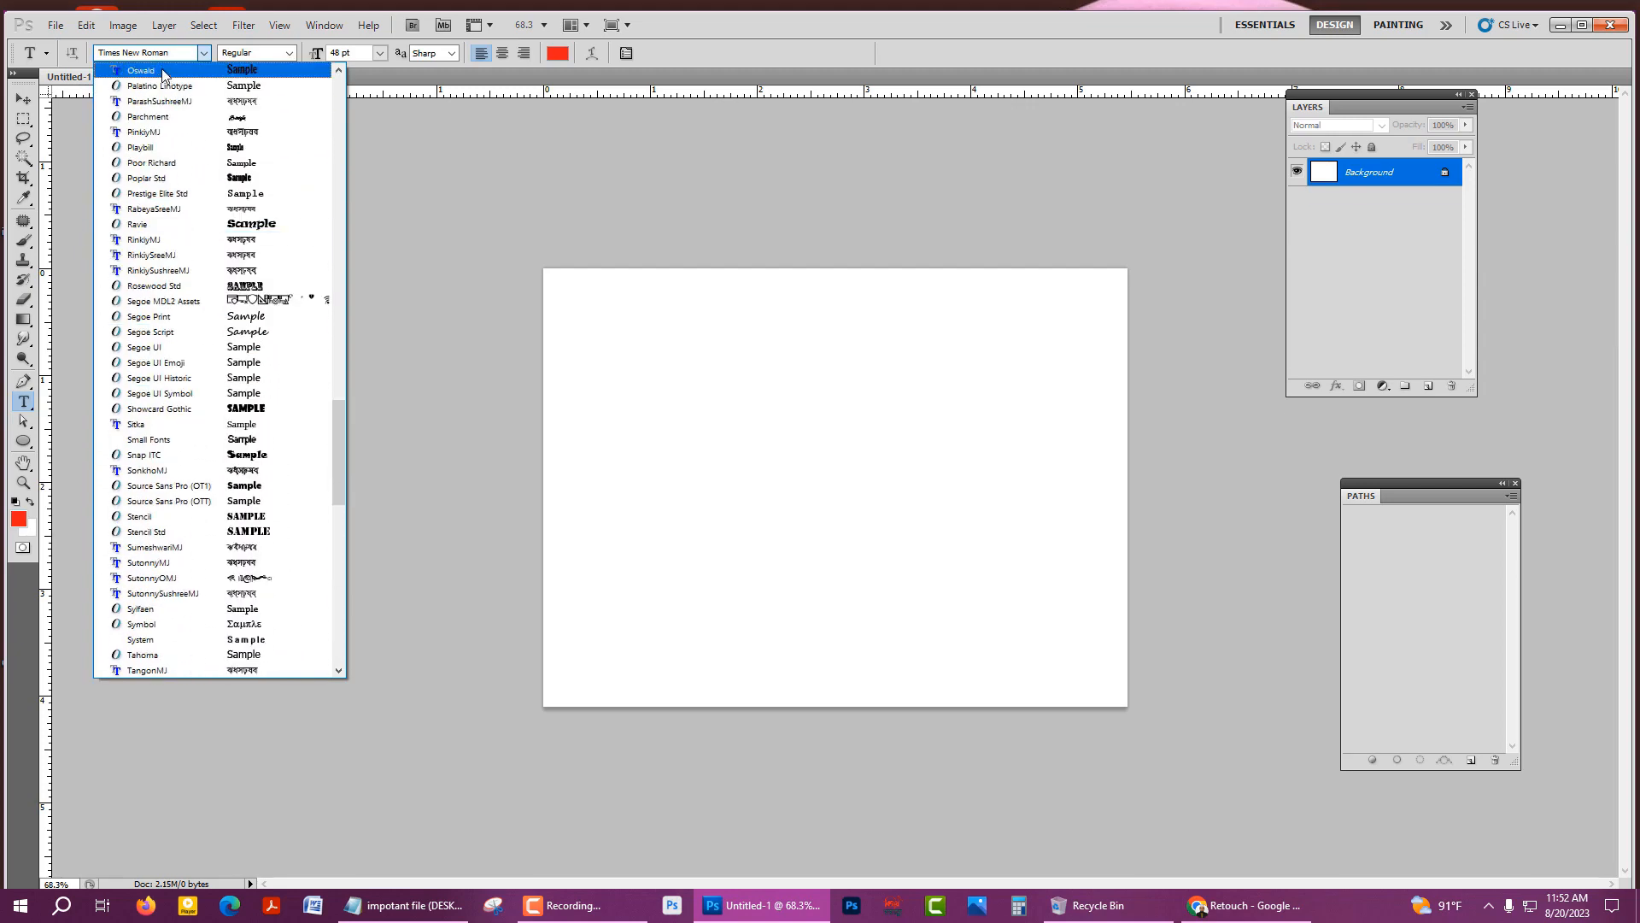
{"action": "left_click", "coordinate": [667, 60]}
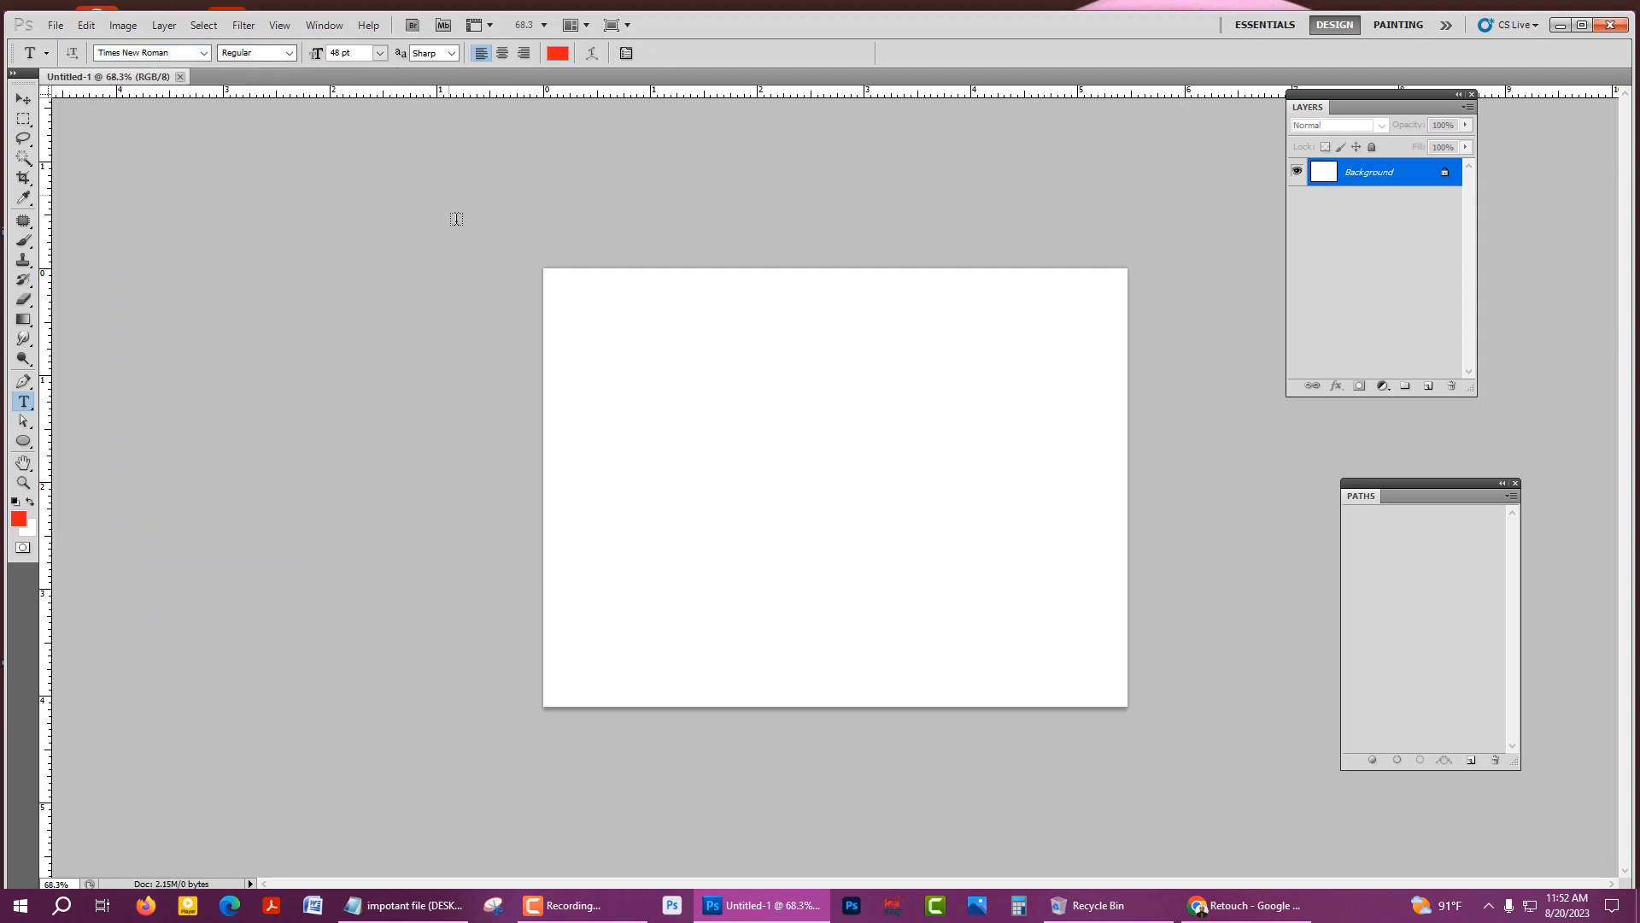
{"action": "left_click", "coordinate": [289, 54]}
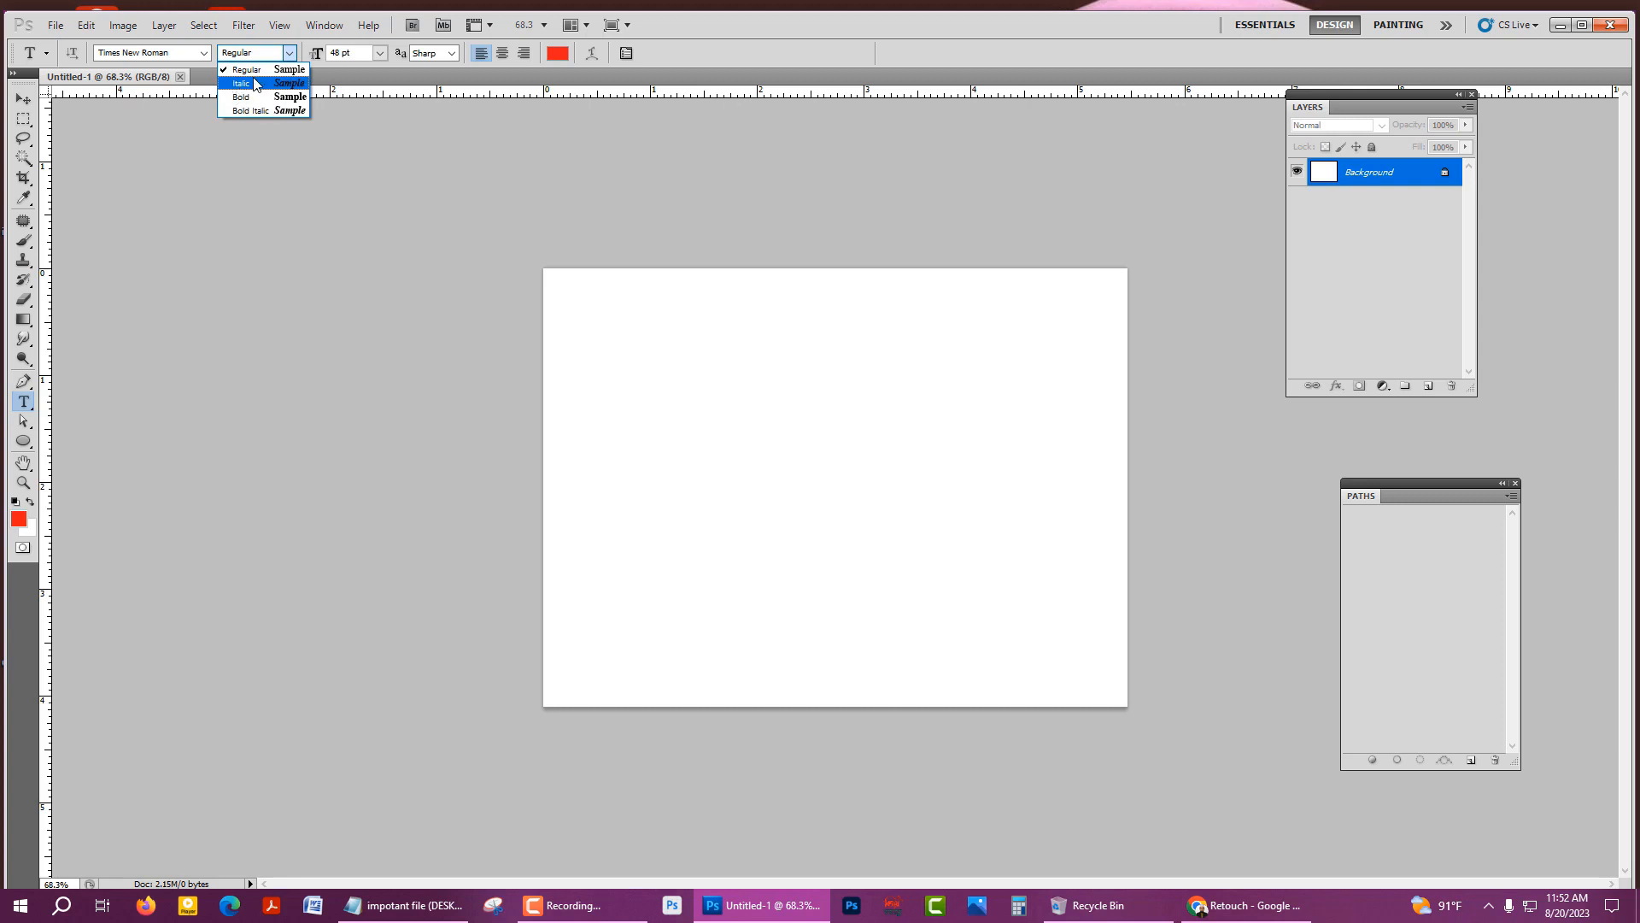
{"action": "left_click", "coordinate": [366, 55]}
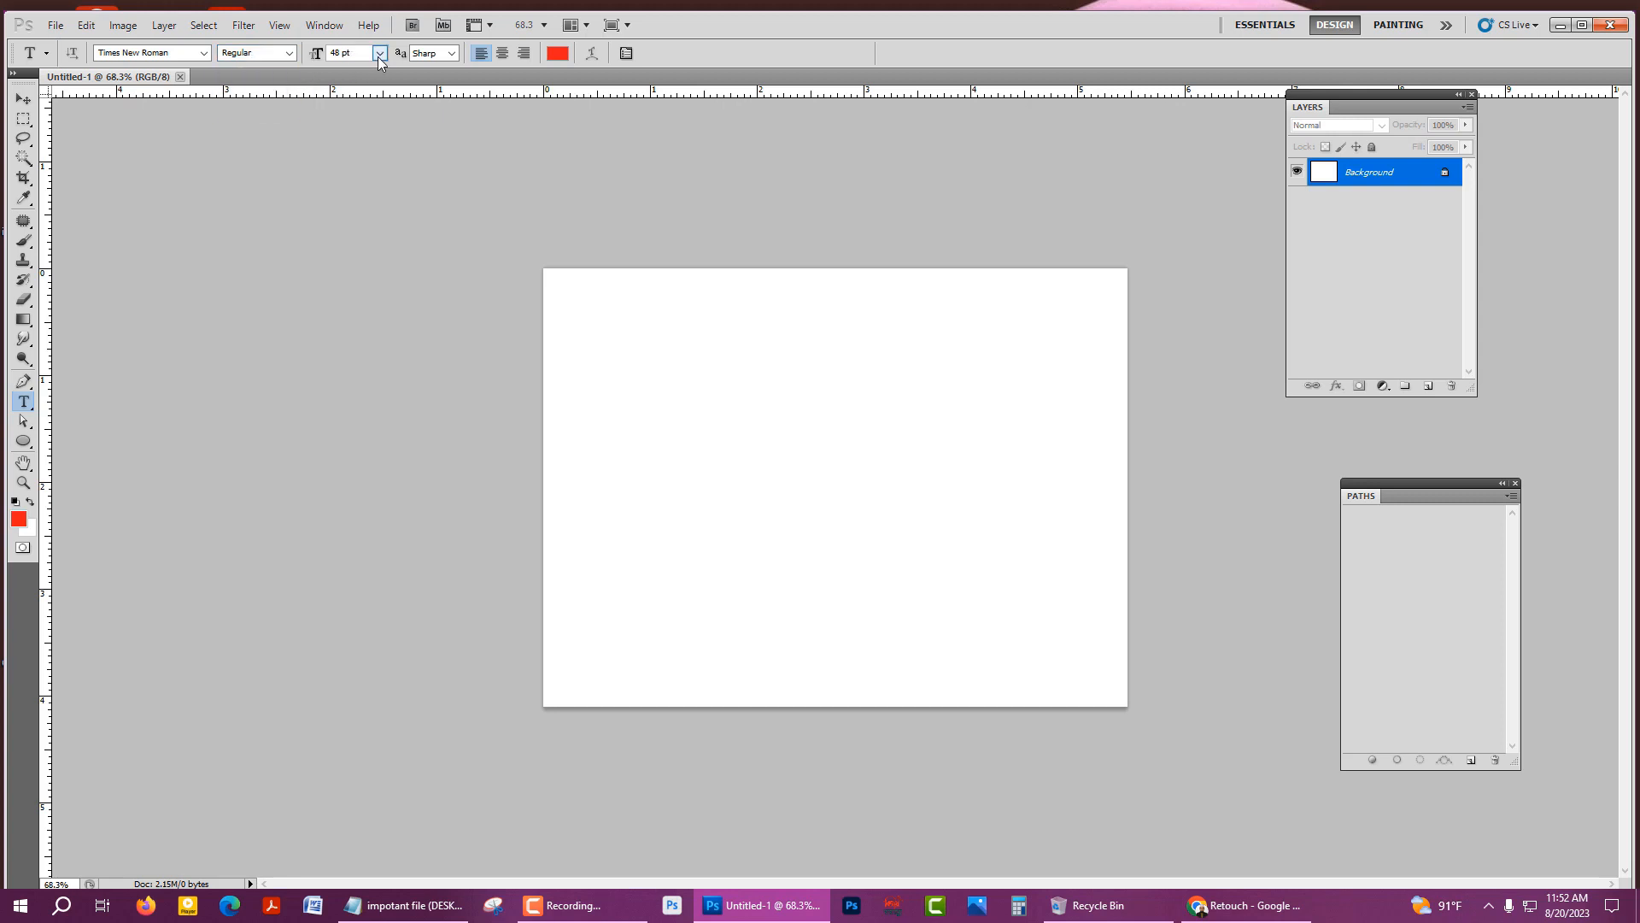
{"action": "left_click", "coordinate": [380, 54]}
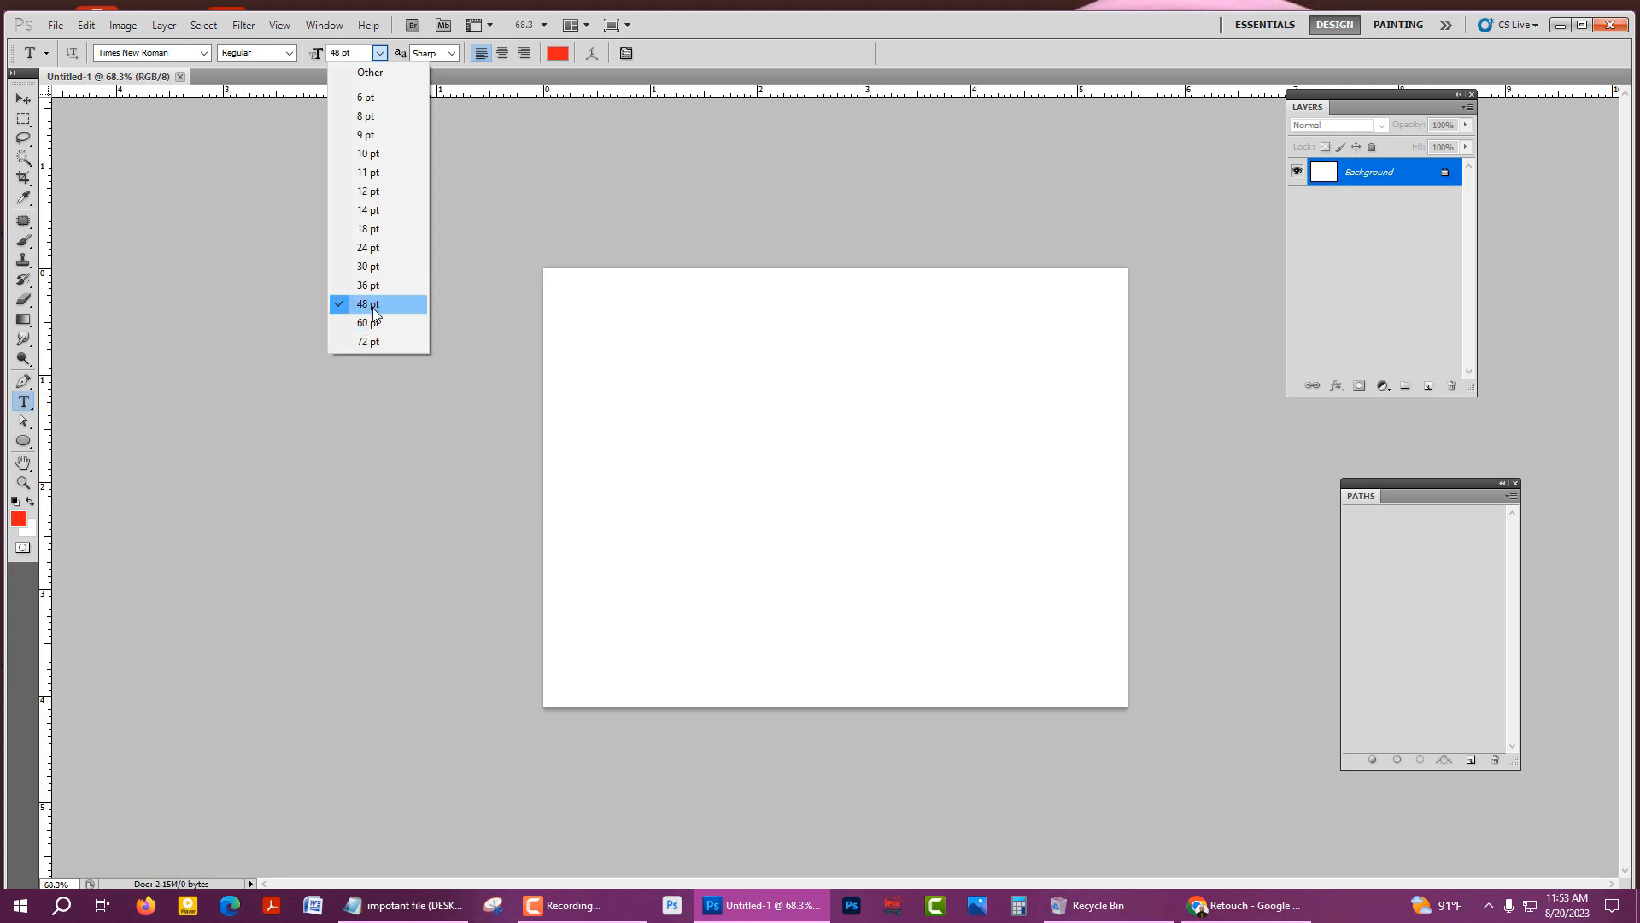
{"action": "left_click", "coordinate": [709, 48]}
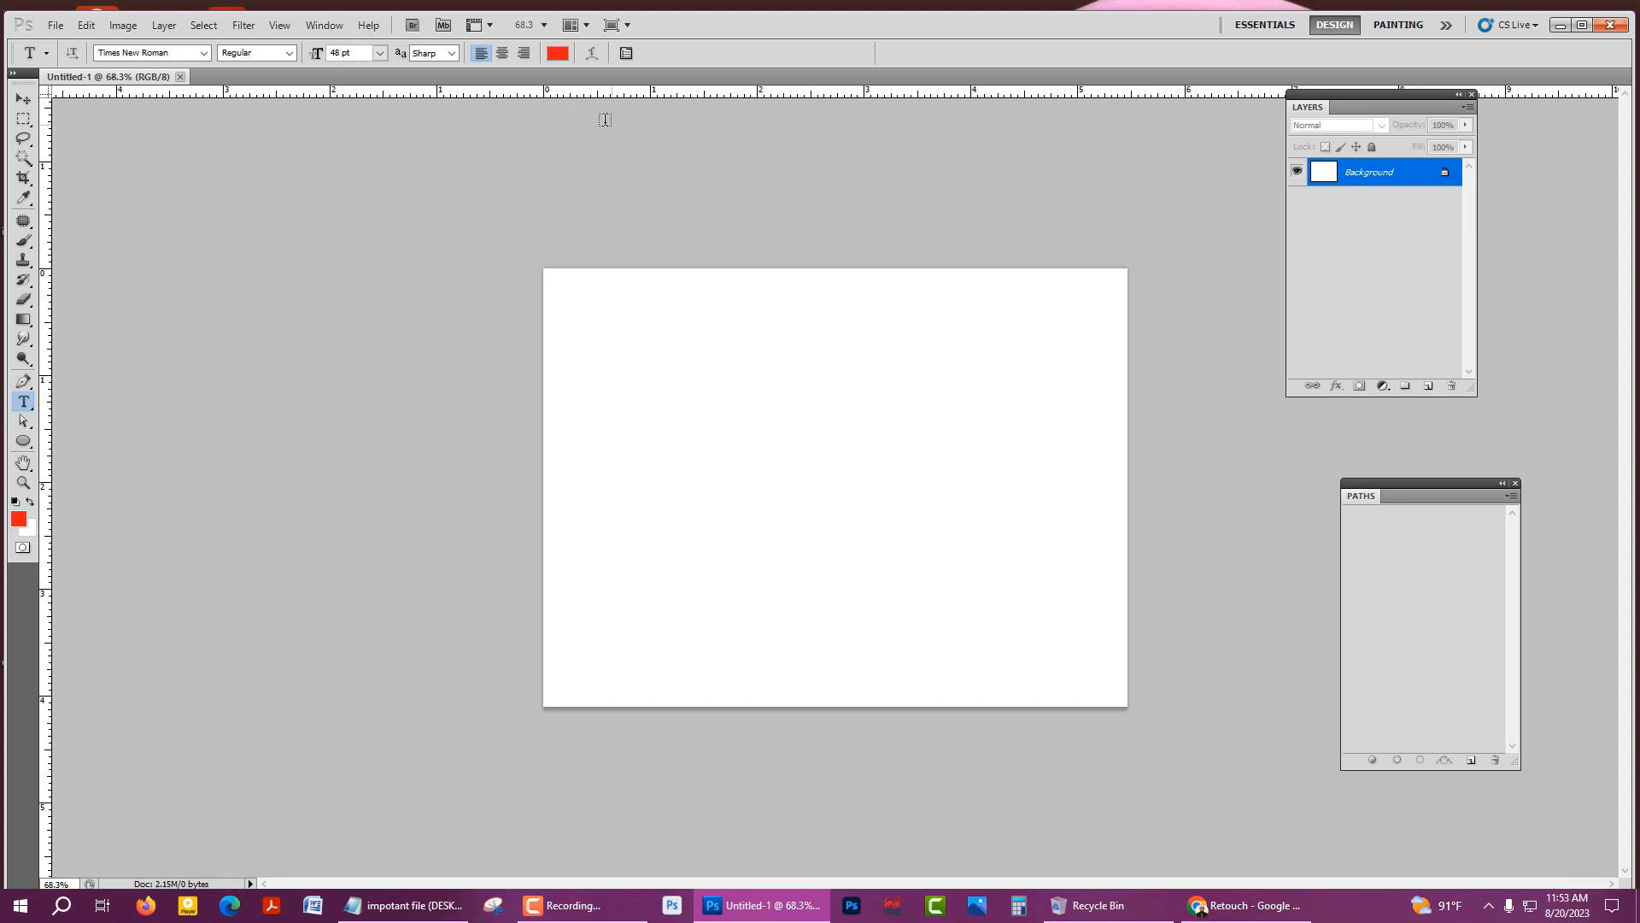
- Set the text colour to the bright red ff001e
{"action": "left_click", "coordinate": [557, 55]}
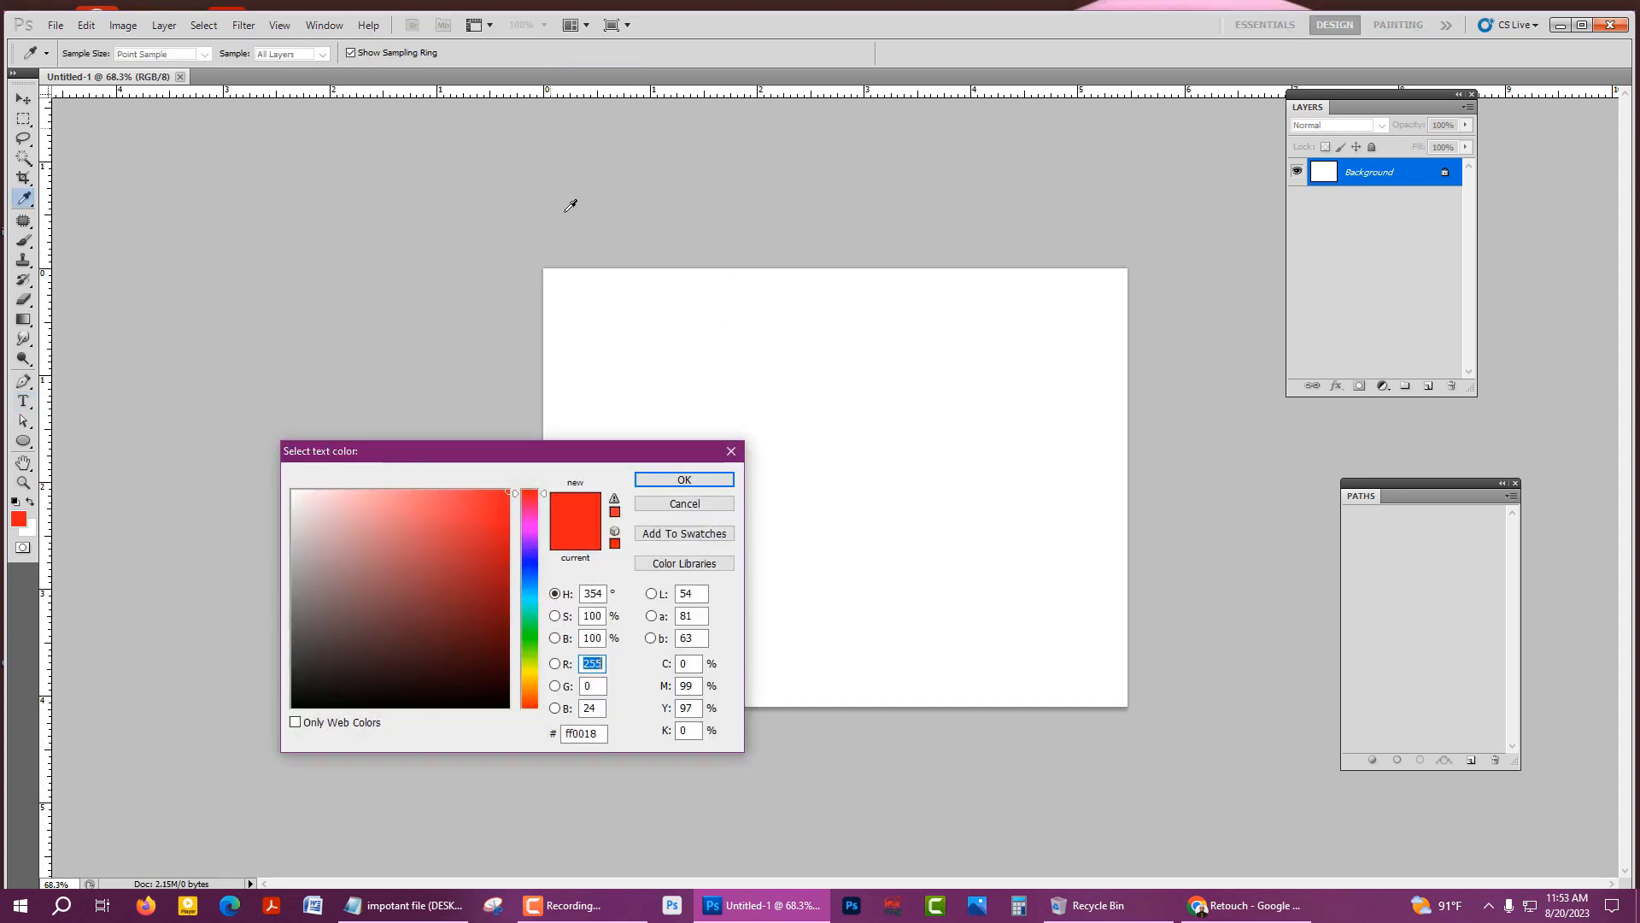
{"action": "left_click_drag", "start_coordinate": [595, 452], "coordinate": [391, 285]}
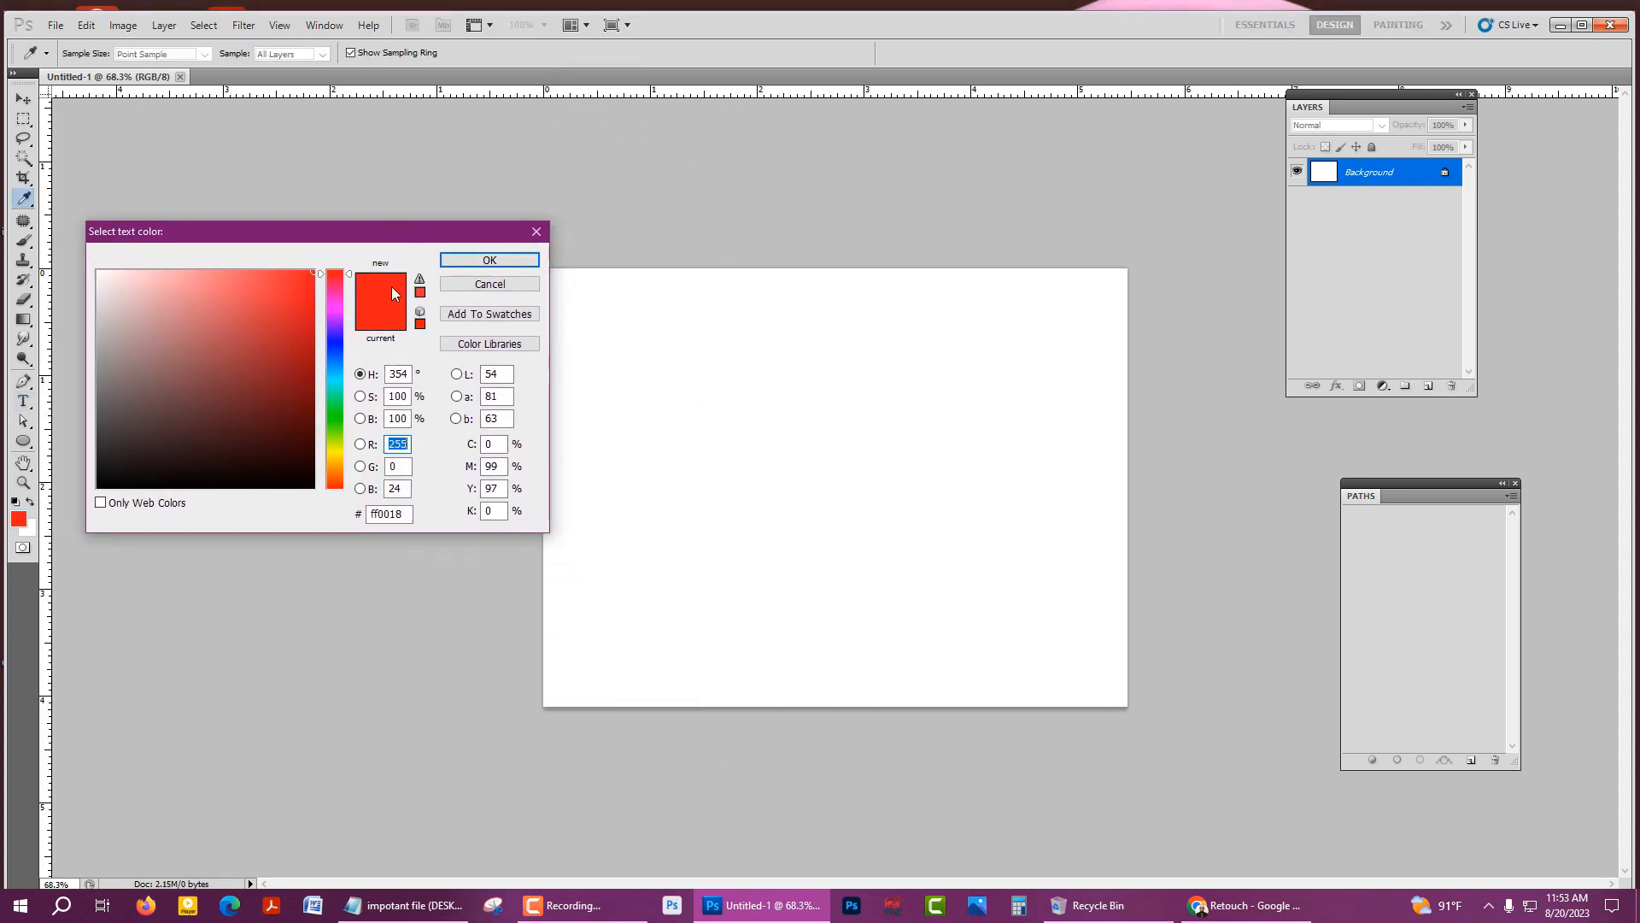
{"action": "left_click", "coordinate": [335, 304]}
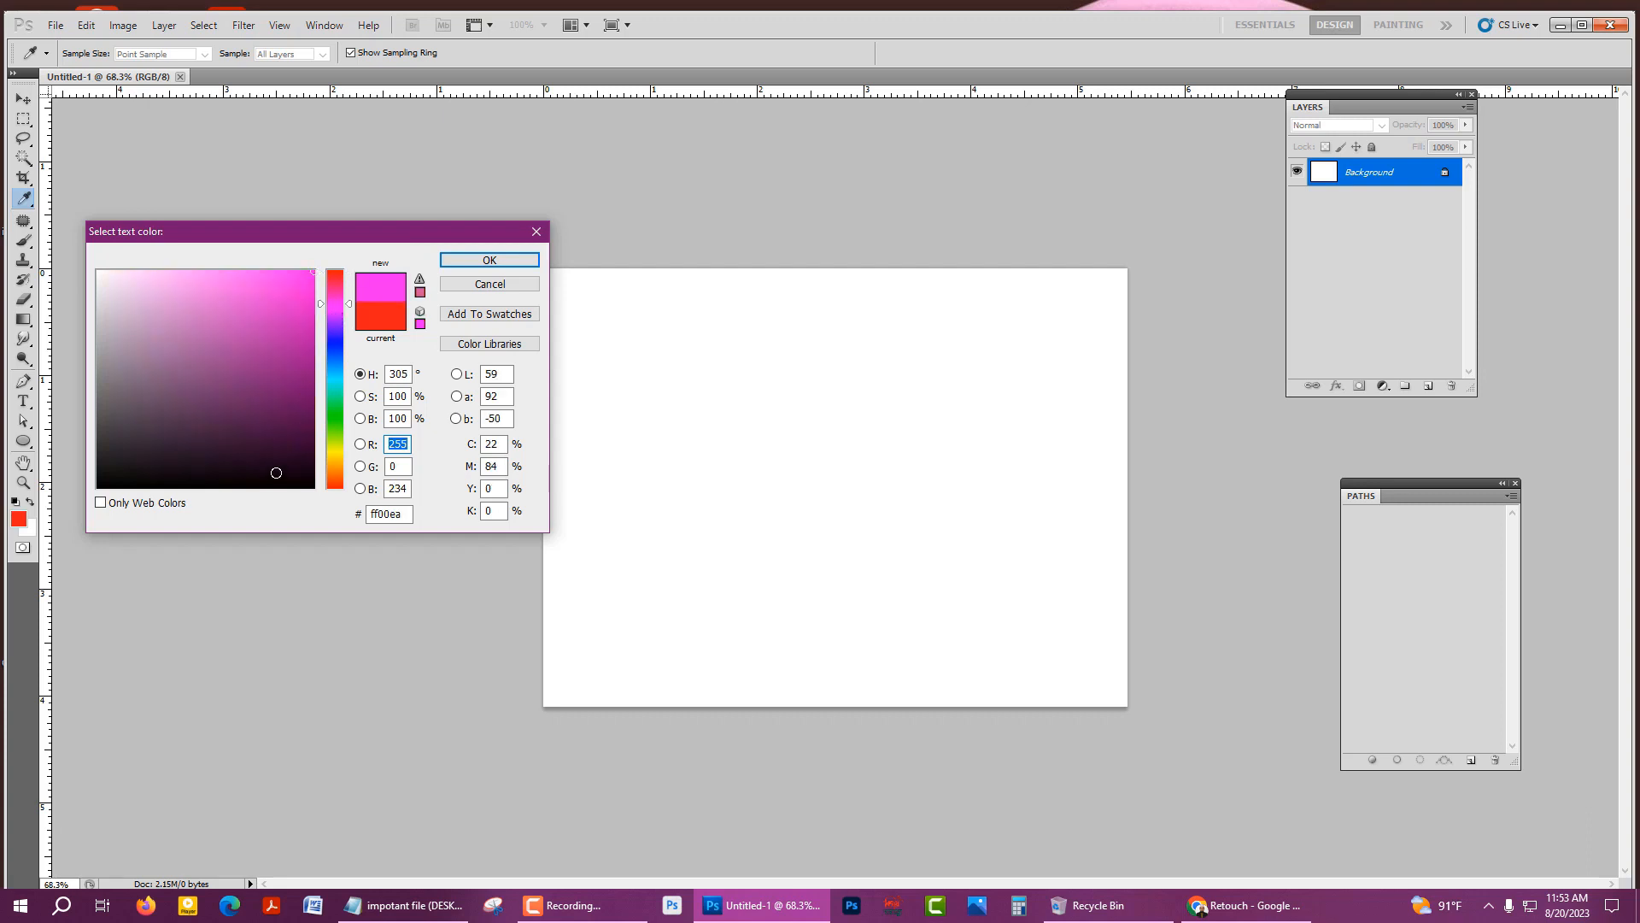
{"action": "left_click", "coordinate": [280, 467]}
{"action": "left_click", "coordinate": [165, 330]}
{"action": "left_click", "coordinate": [308, 276]}
{"action": "left_click", "coordinate": [335, 275]}
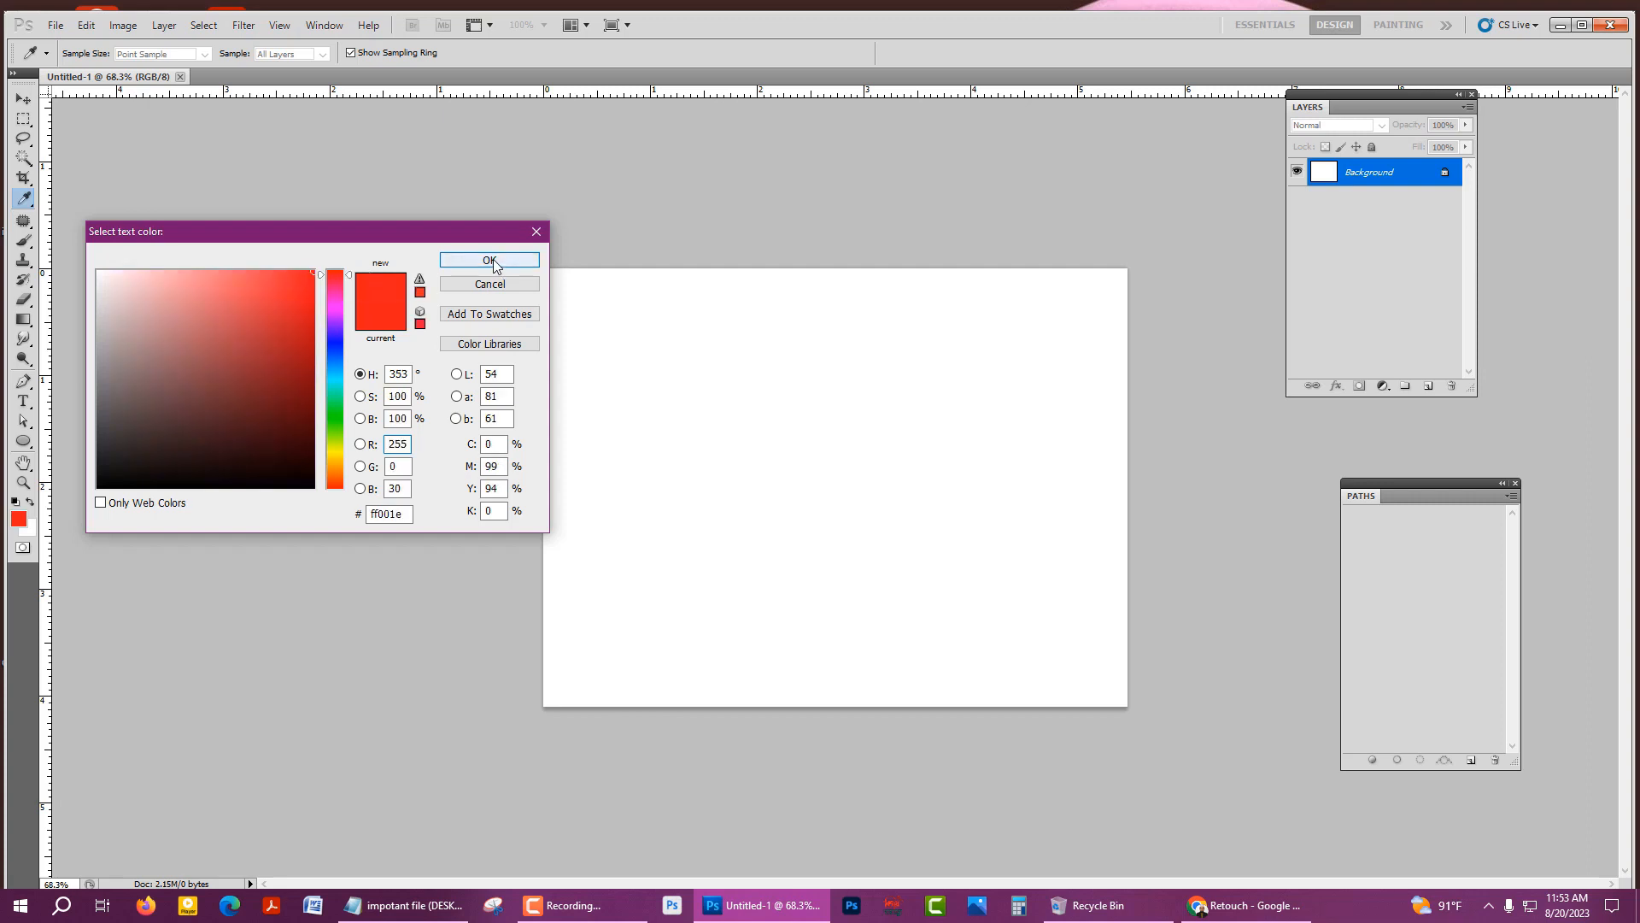
{"action": "left_click", "coordinate": [491, 259]}
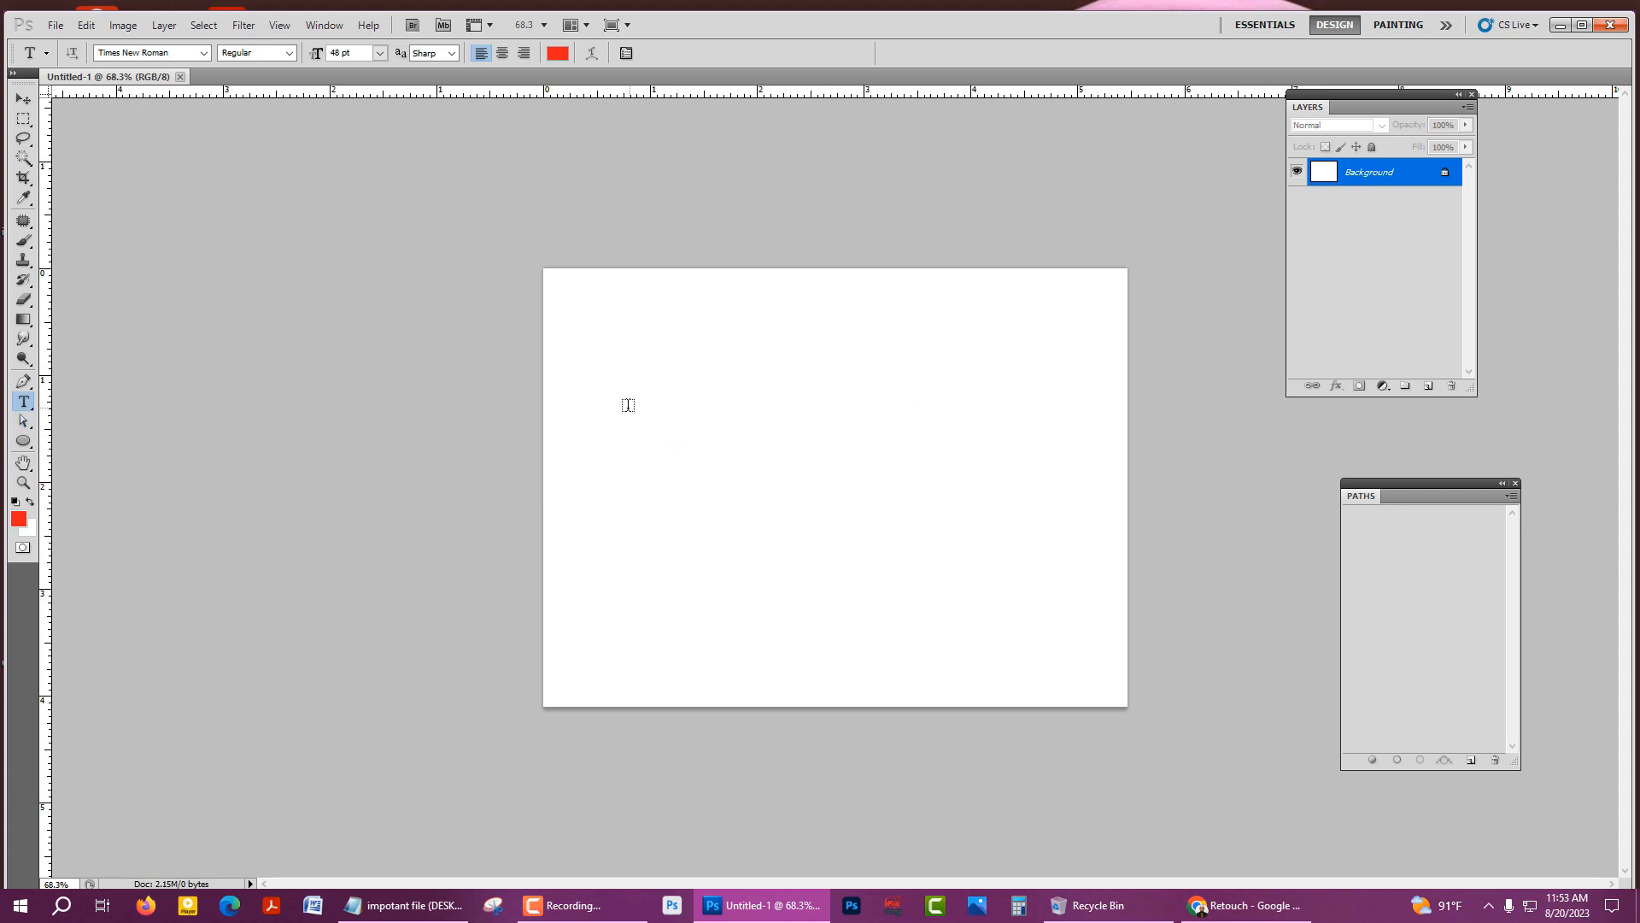
- Add the text "CLIPPINGTRUE" across the canvas, slightly above its middle, and commit it
{"action": "left_click", "coordinate": [581, 468]}
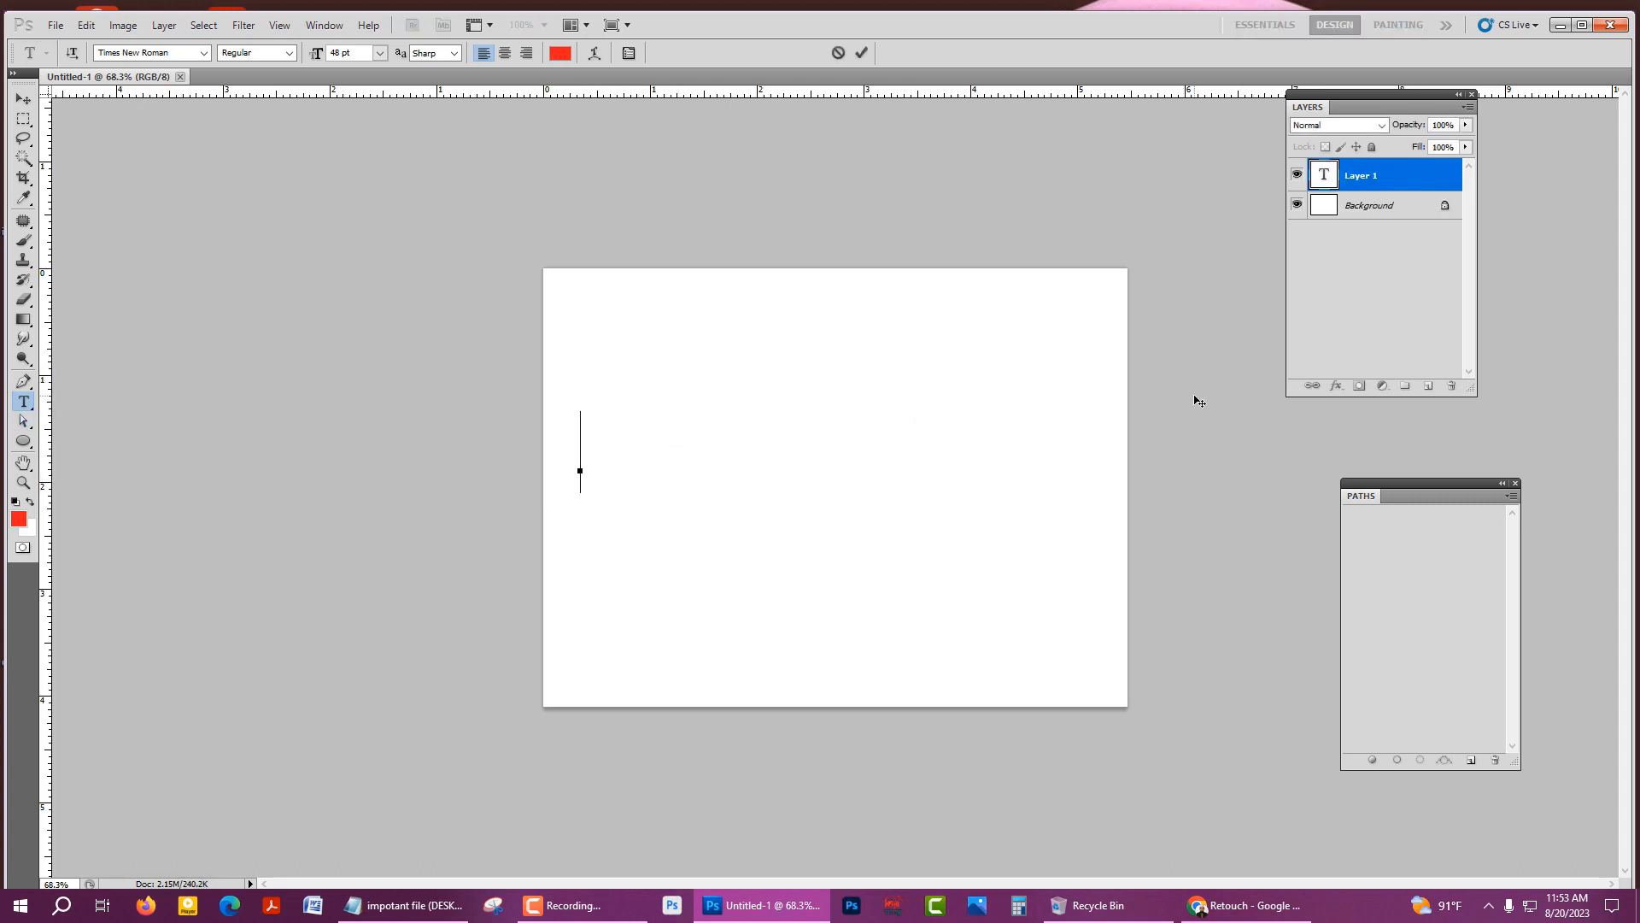
{"action": "type", "text": "CLI"}
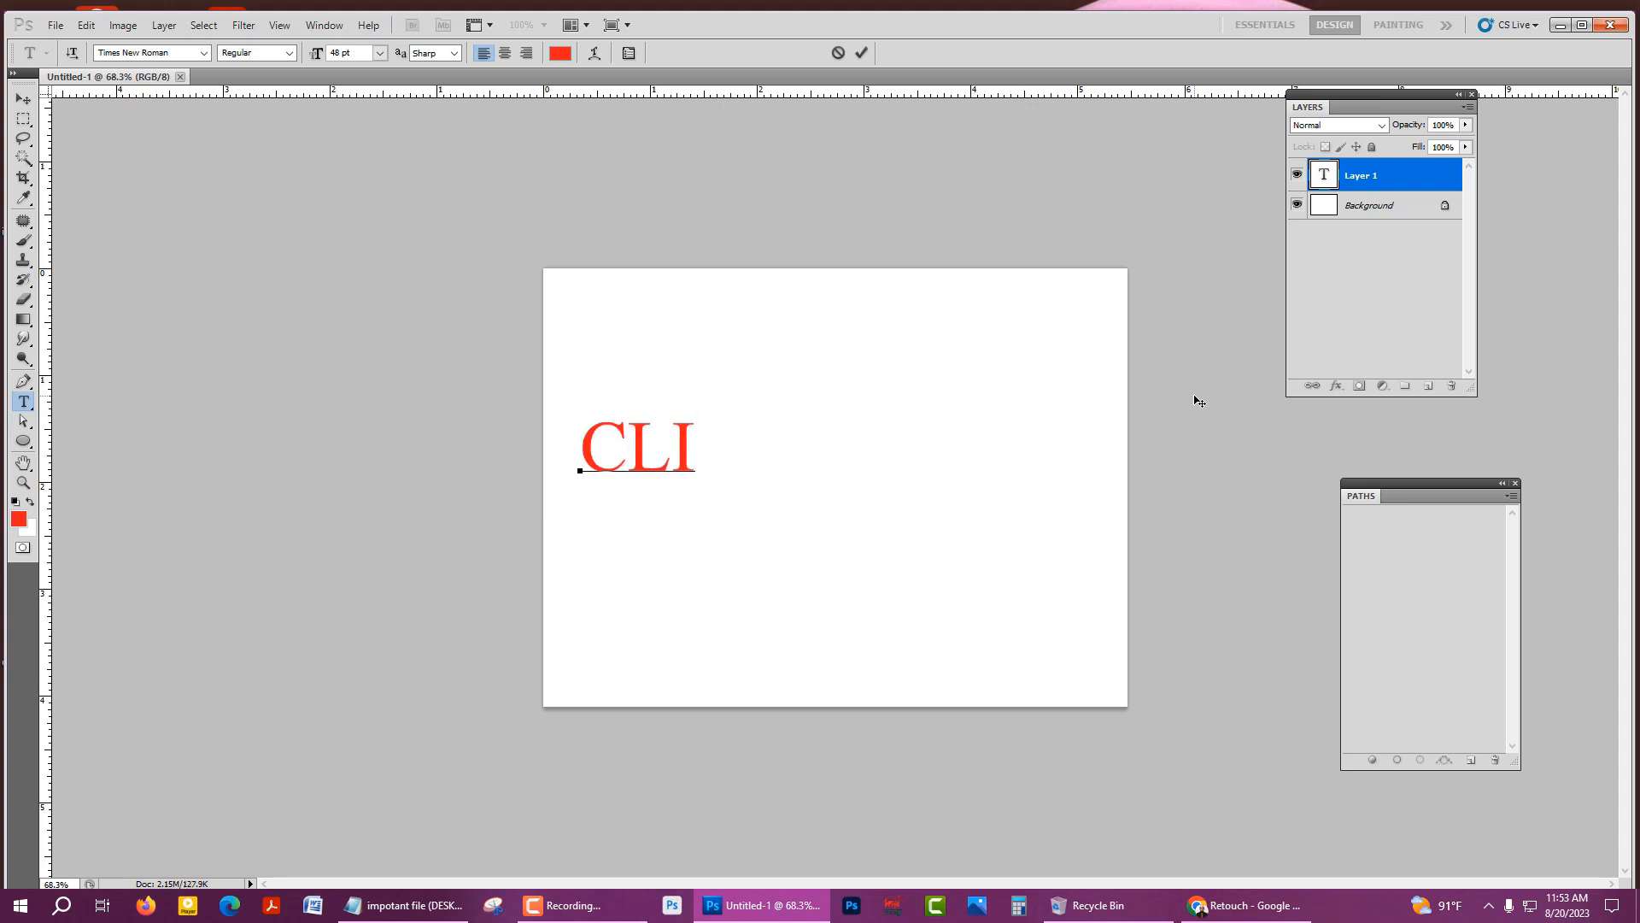
{"action": "type", "text": "PPING"}
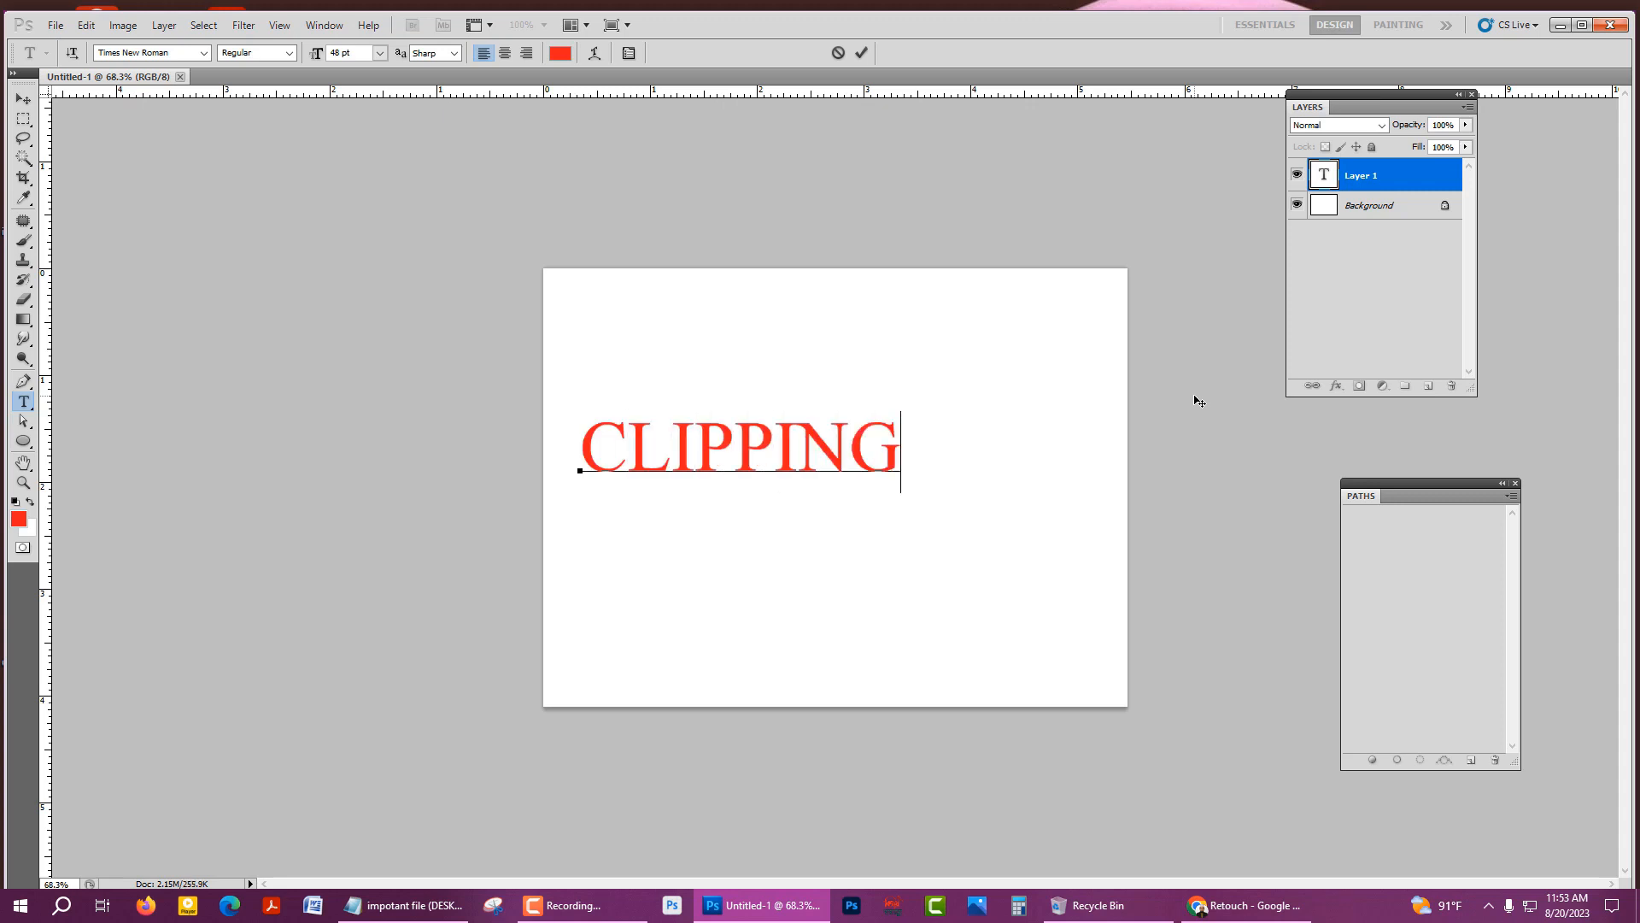
{"action": "type", "text": "TRUE"}
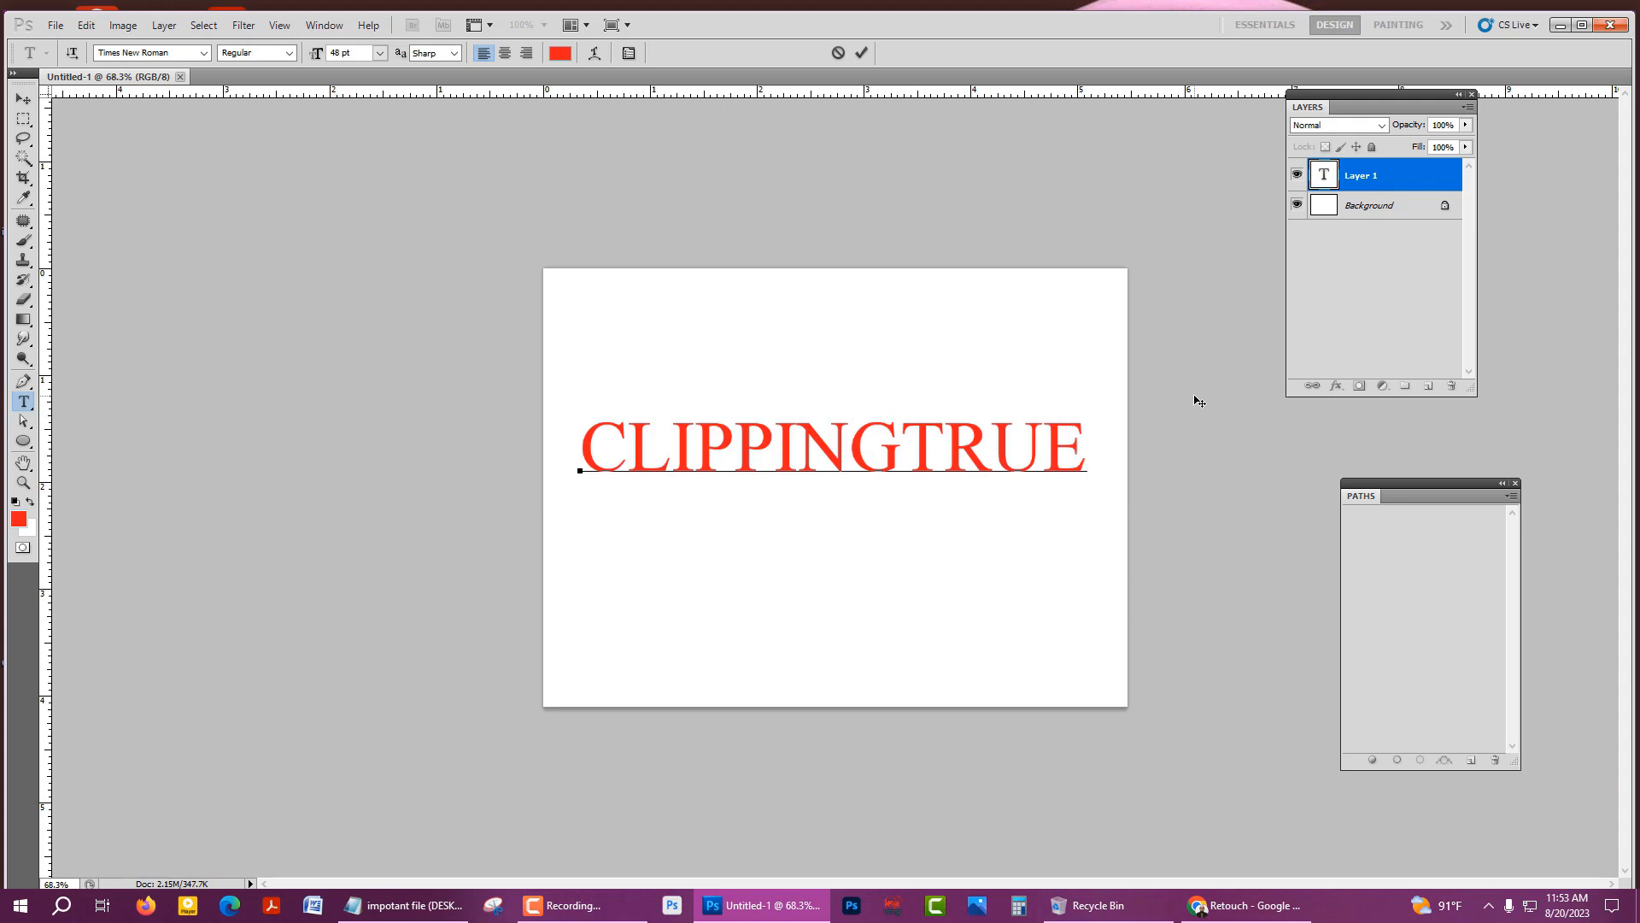
{"action": "key", "text": "ctrl+Return"}
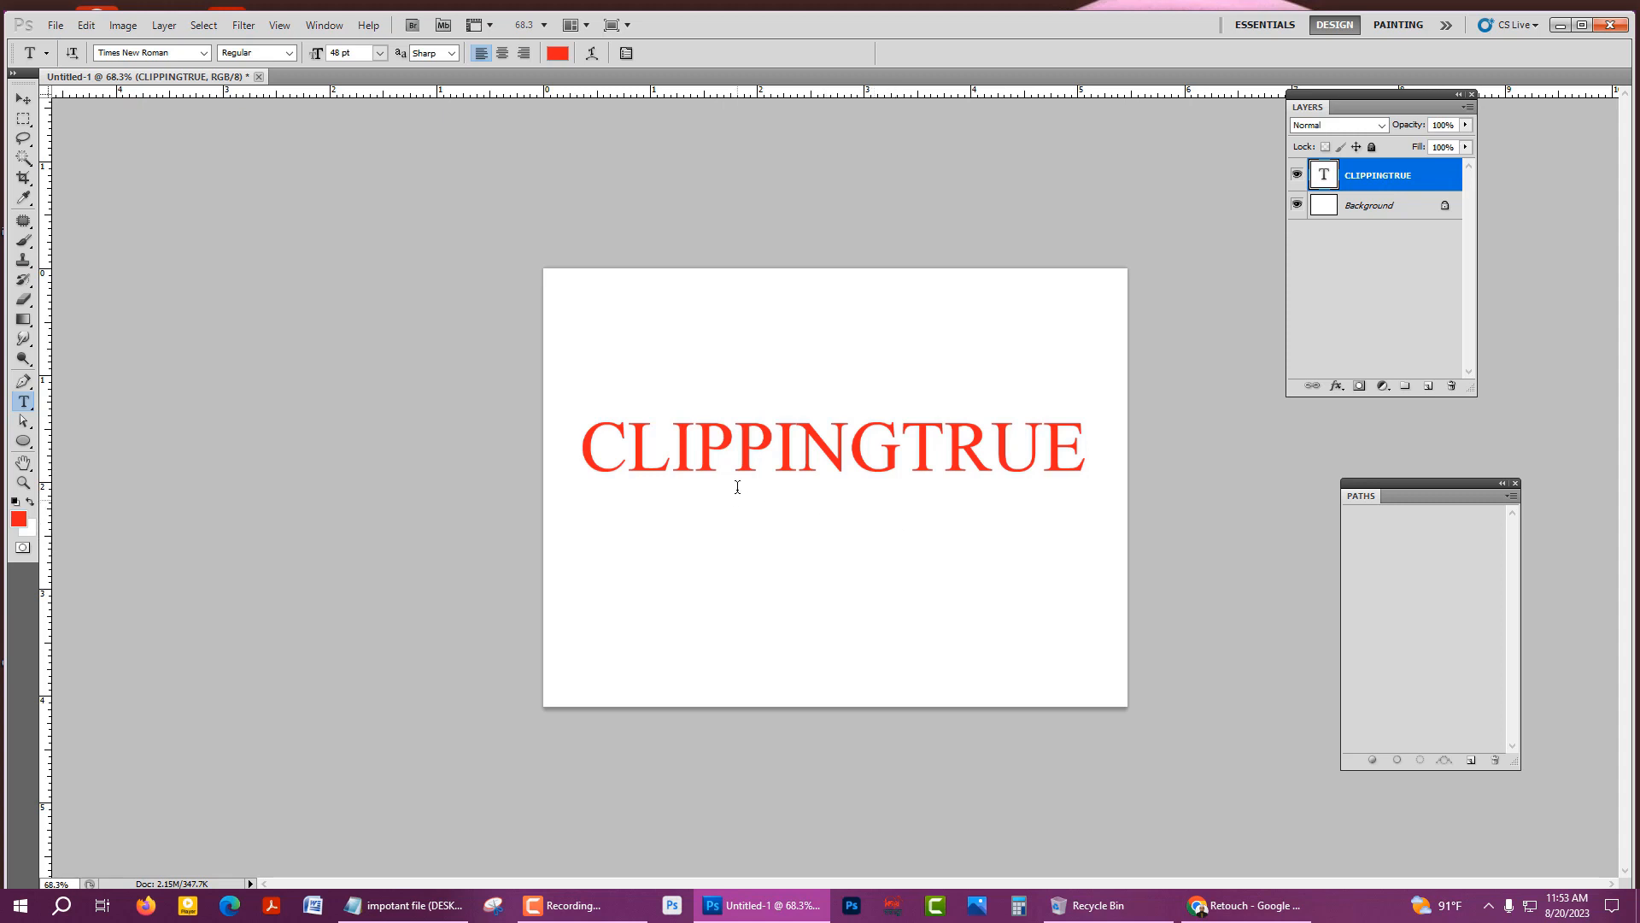
- Merge the CLIPPINGTRUE text layer with a new empty layer and check the merged layer by toggling its visibility
{"action": "left_click", "coordinate": [1426, 389]}
{"action": "left_click", "coordinate": [1392, 211], "text": "shift"}
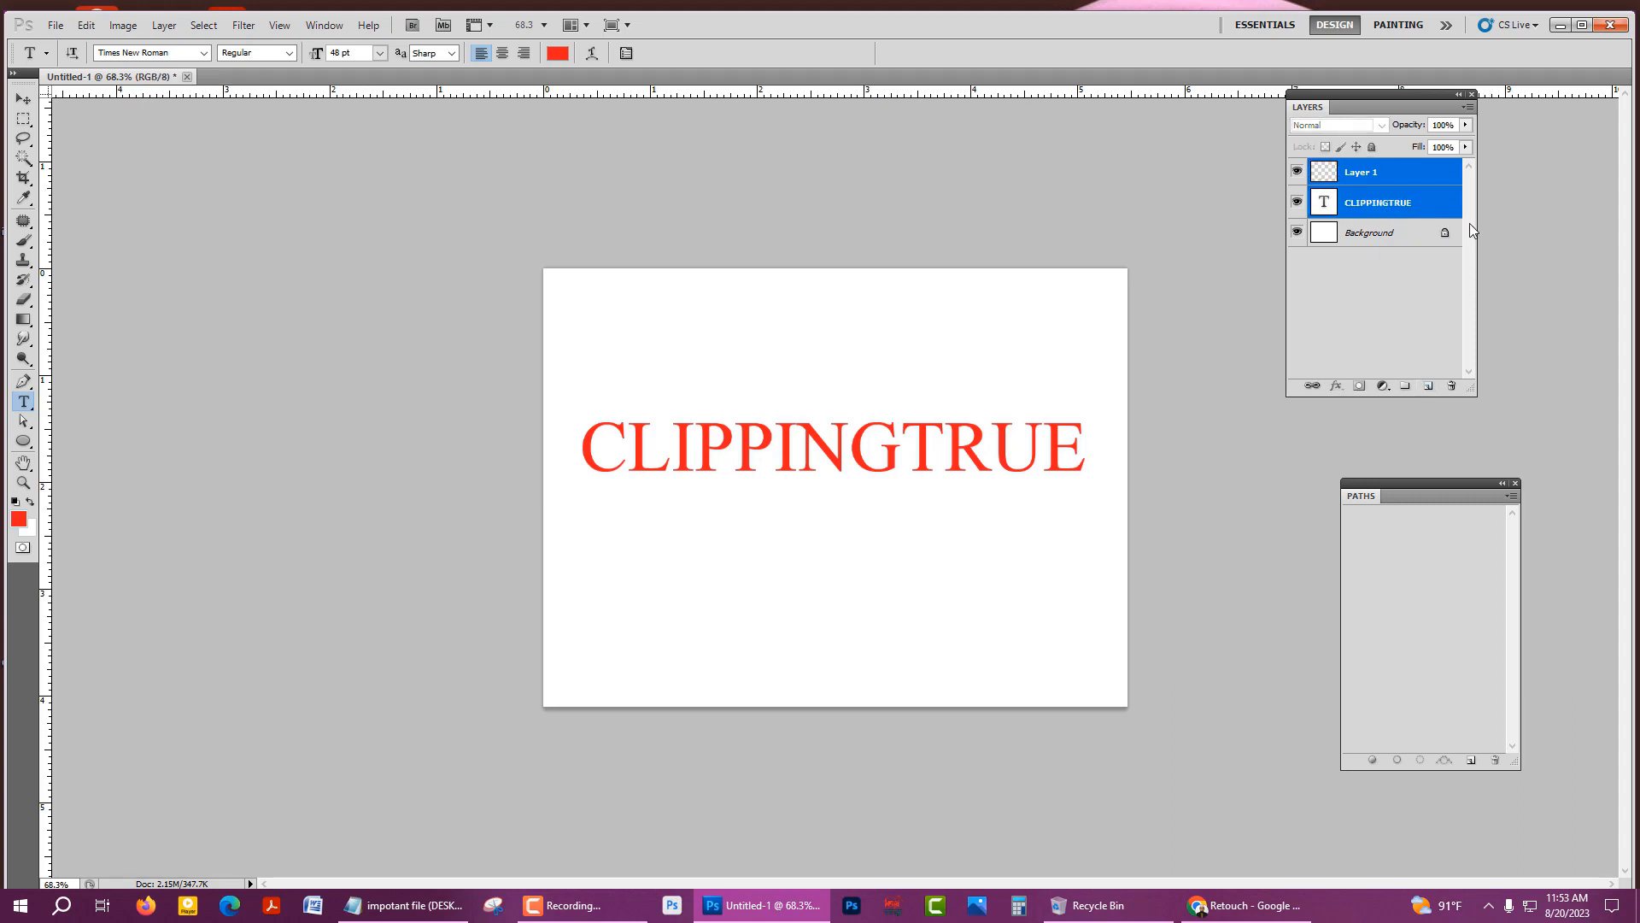
{"action": "key", "text": "ctrl+e"}
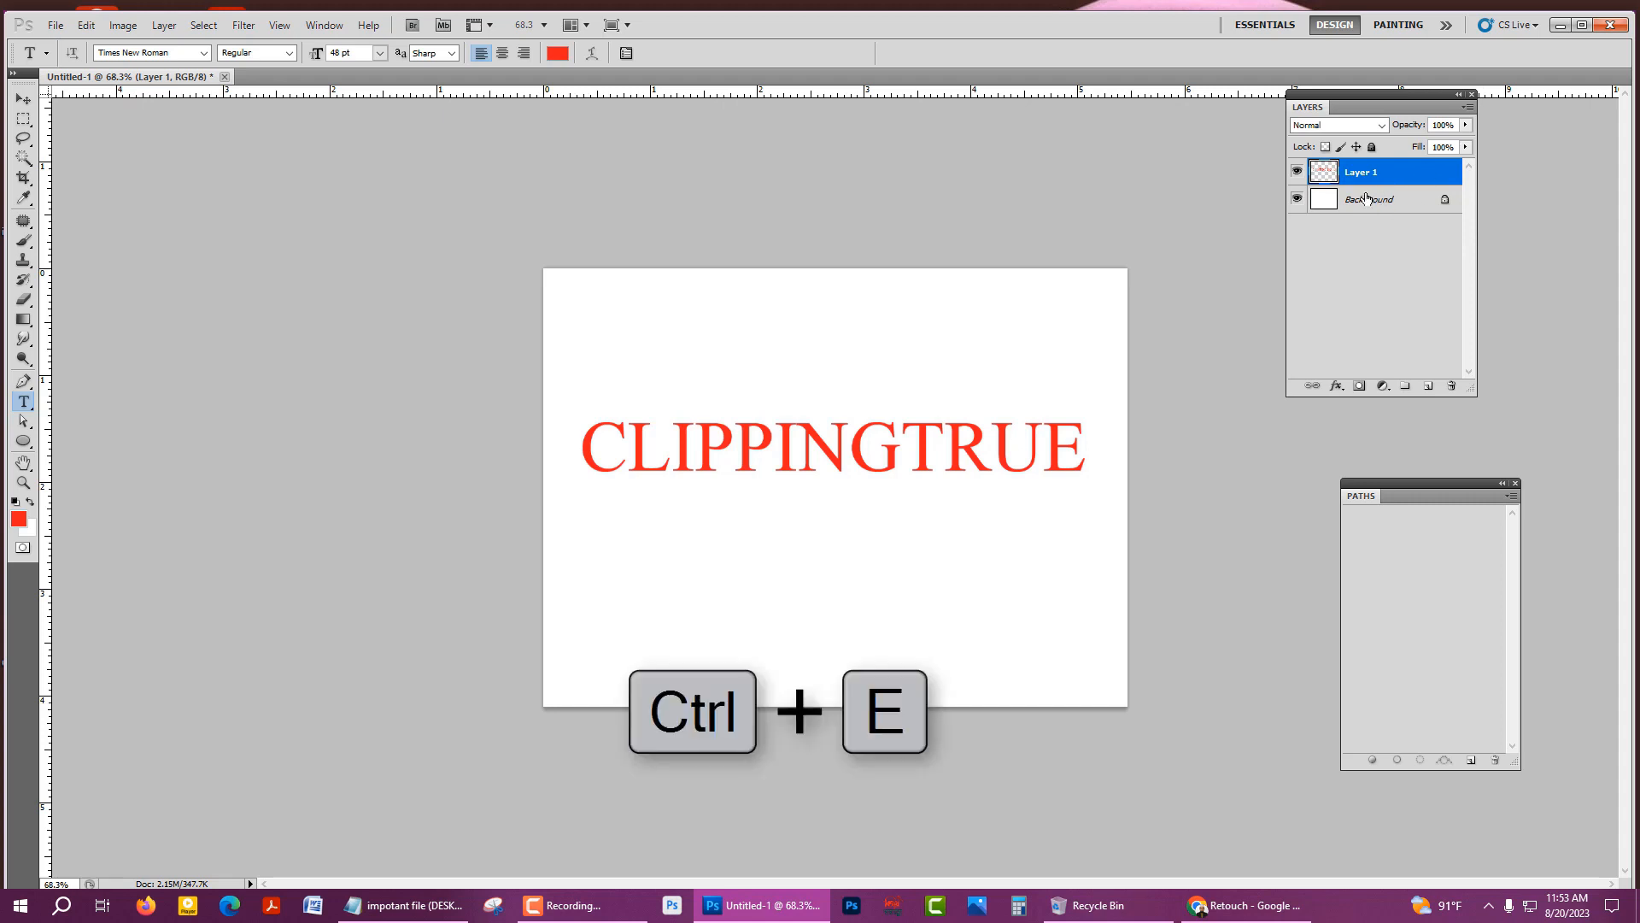
{"action": "left_click", "coordinate": [1296, 170]}
{"action": "left_click", "coordinate": [1297, 170]}
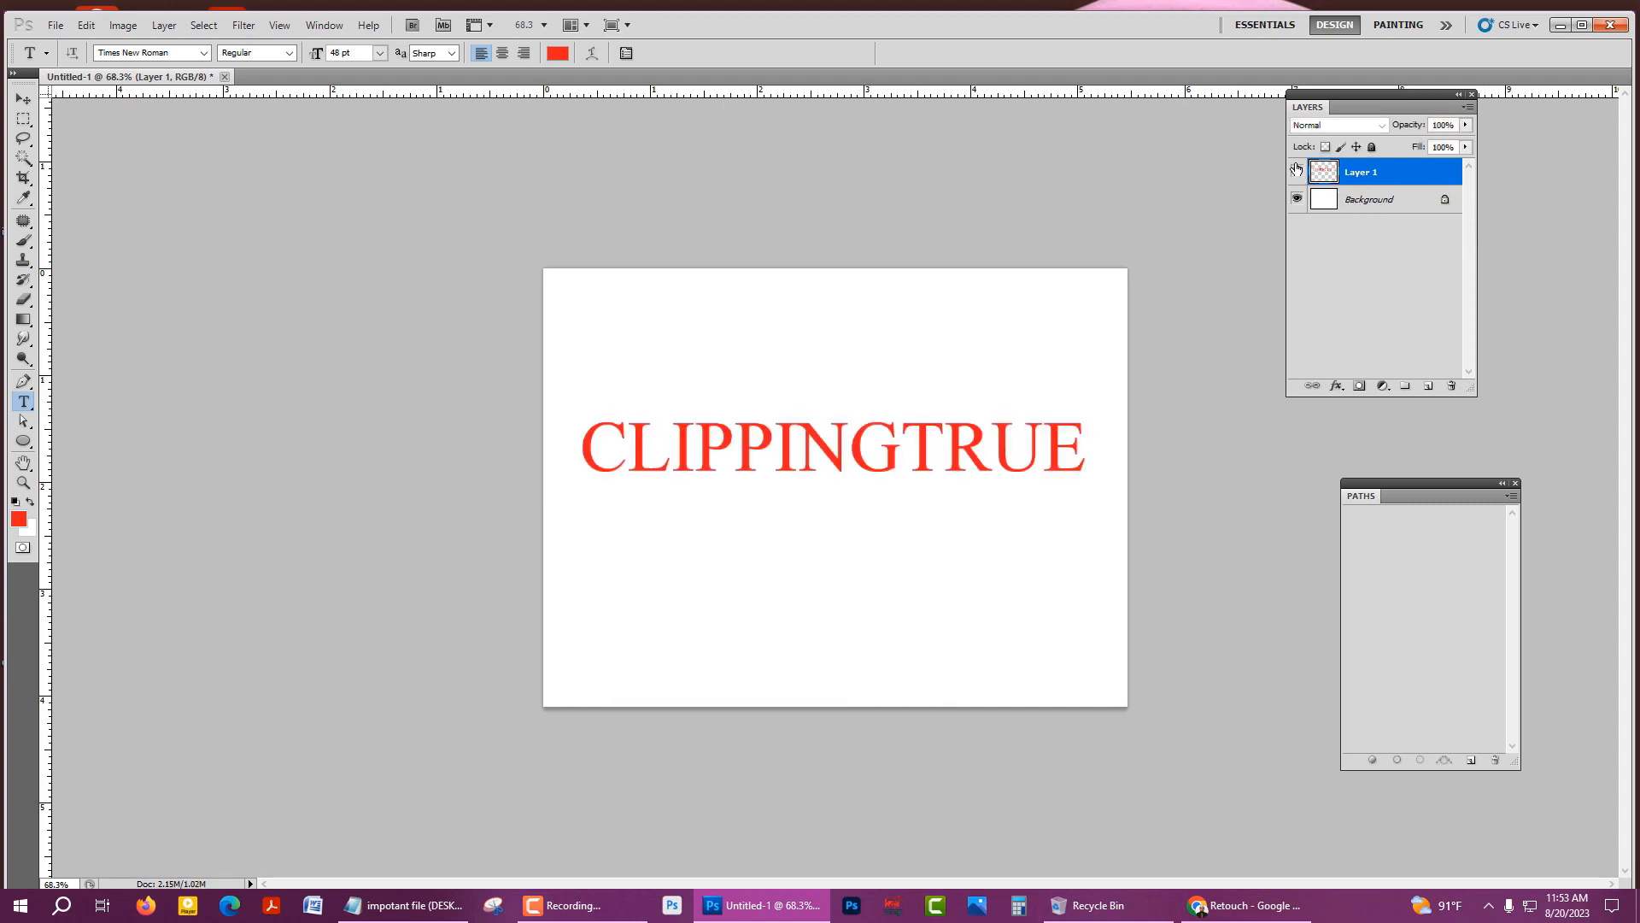
{"action": "left_click", "coordinate": [1296, 170]}
{"action": "left_click", "coordinate": [1296, 170]}
- Duplicate the merged text layer and move the copy beneath the original
{"action": "key", "text": "ctrl+j"}
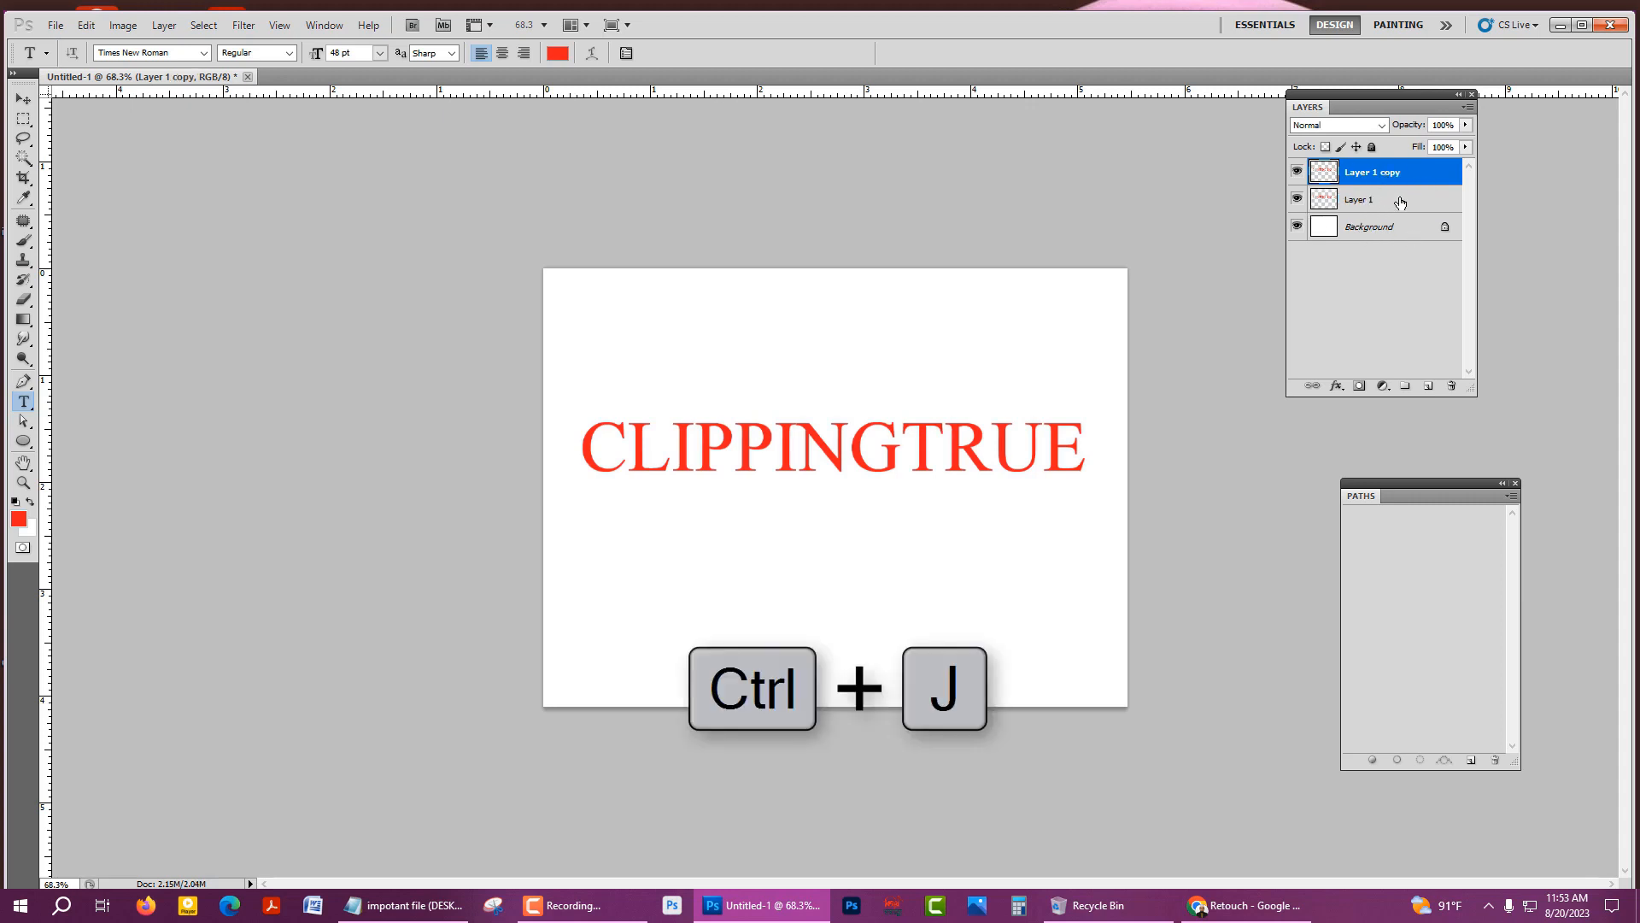
{"action": "left_click_drag", "start_coordinate": [1407, 180], "coordinate": [1403, 217]}
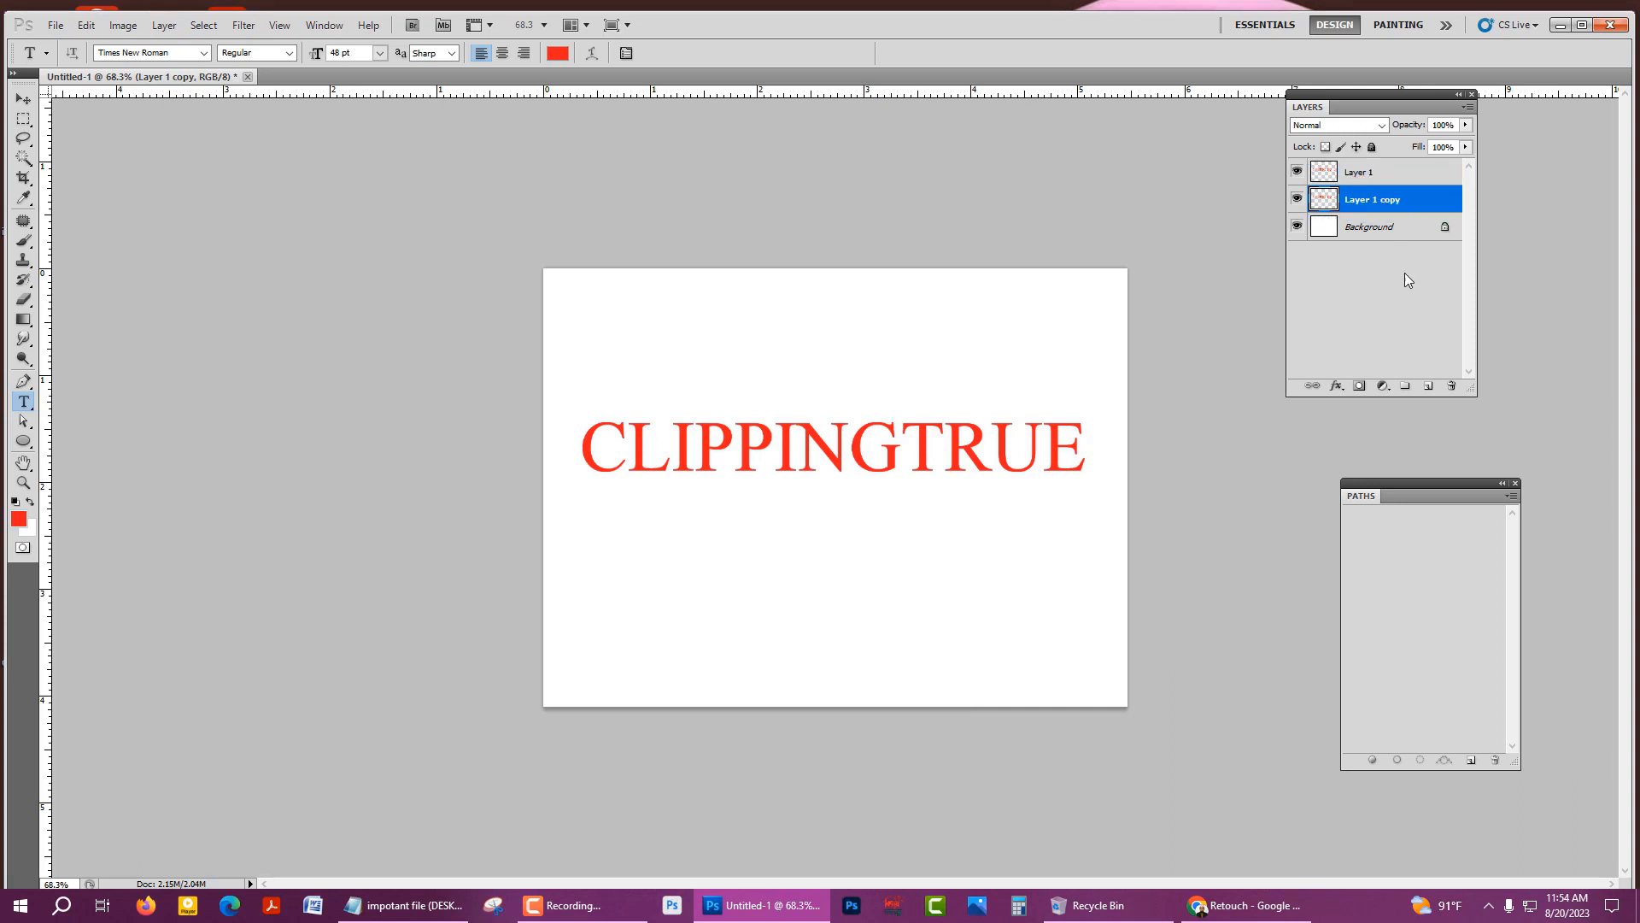
- Add a Solid Color fill layer in near-black 070707 directly above the Background layer
{"action": "left_click", "coordinate": [1377, 229]}
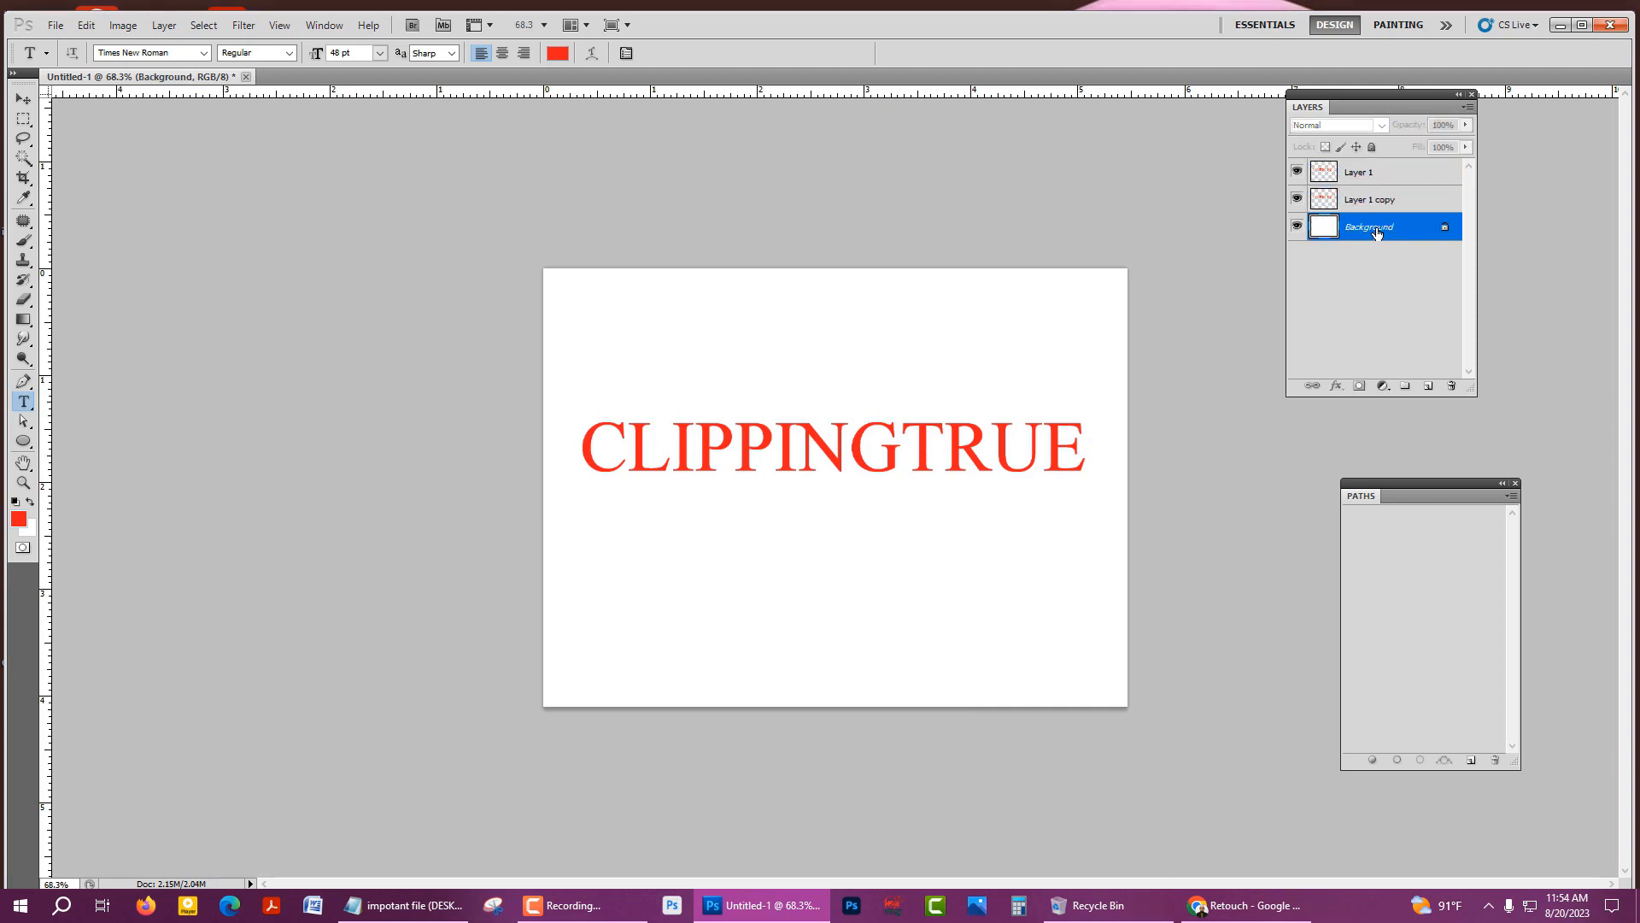
{"action": "left_click", "coordinate": [1383, 387]}
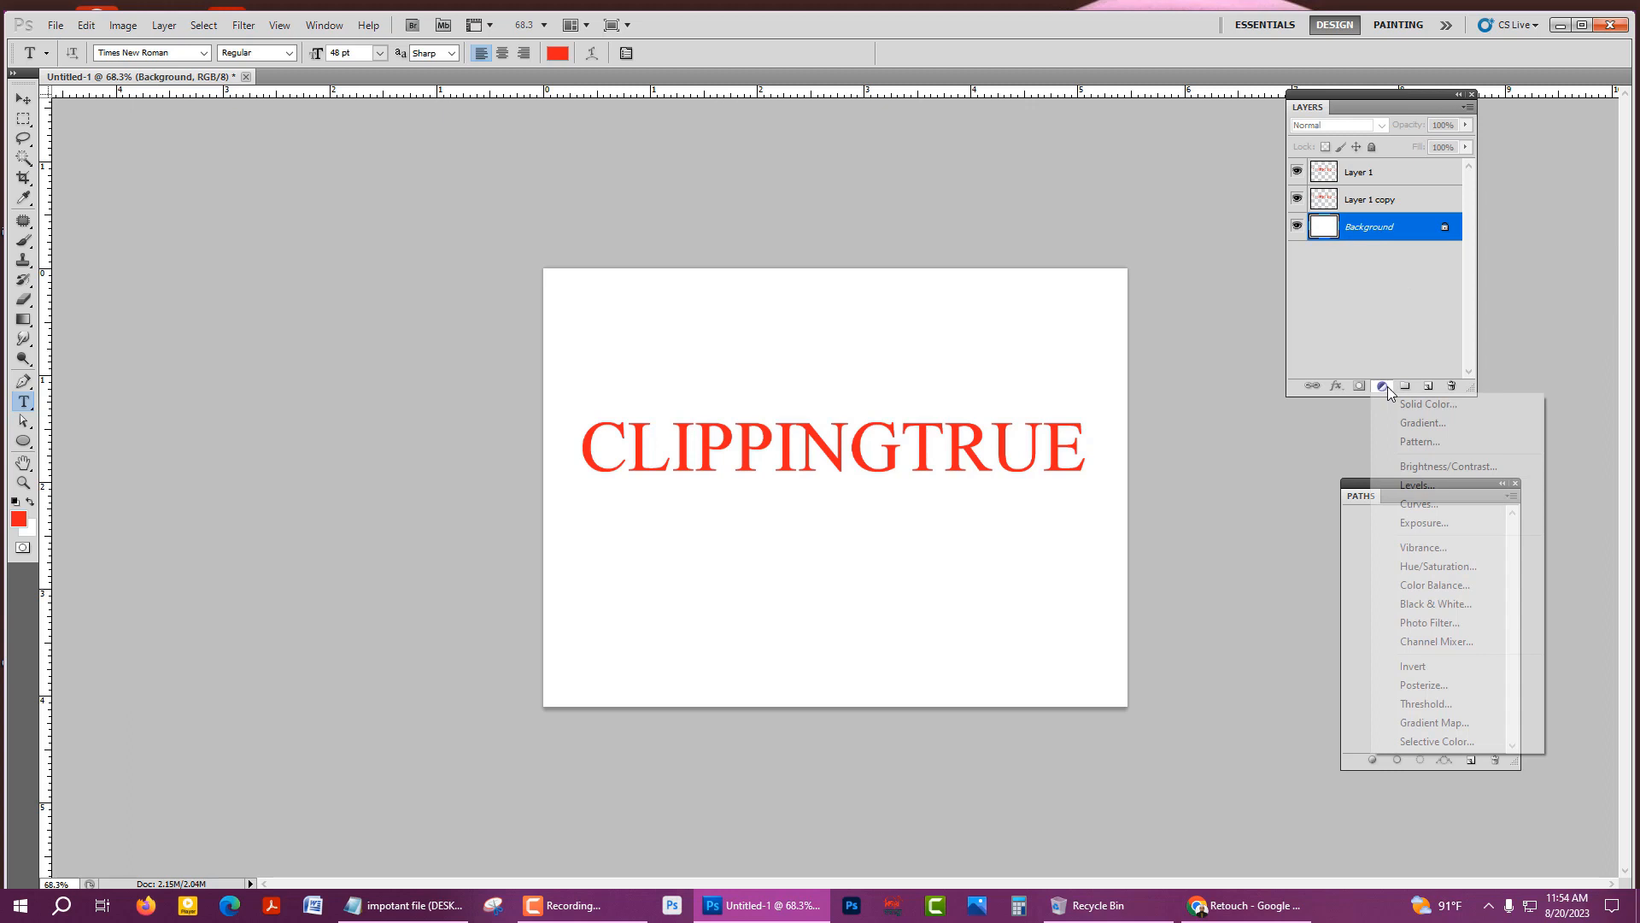
{"action": "left_click", "coordinate": [1426, 405]}
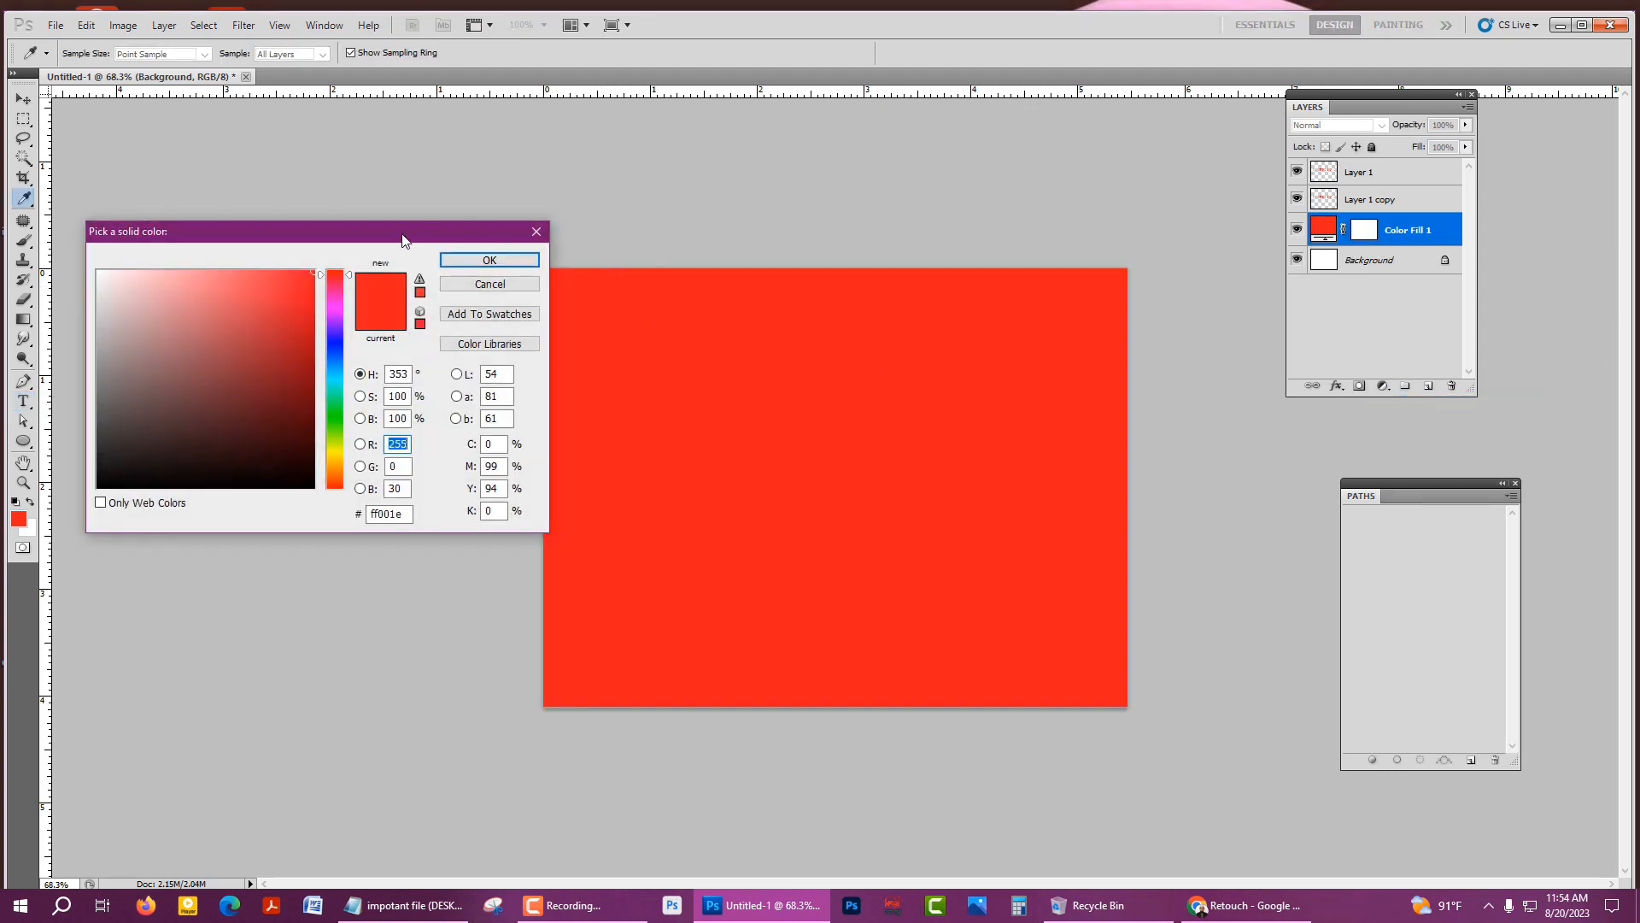
{"action": "left_click_drag", "start_coordinate": [399, 244], "coordinate": [396, 285]}
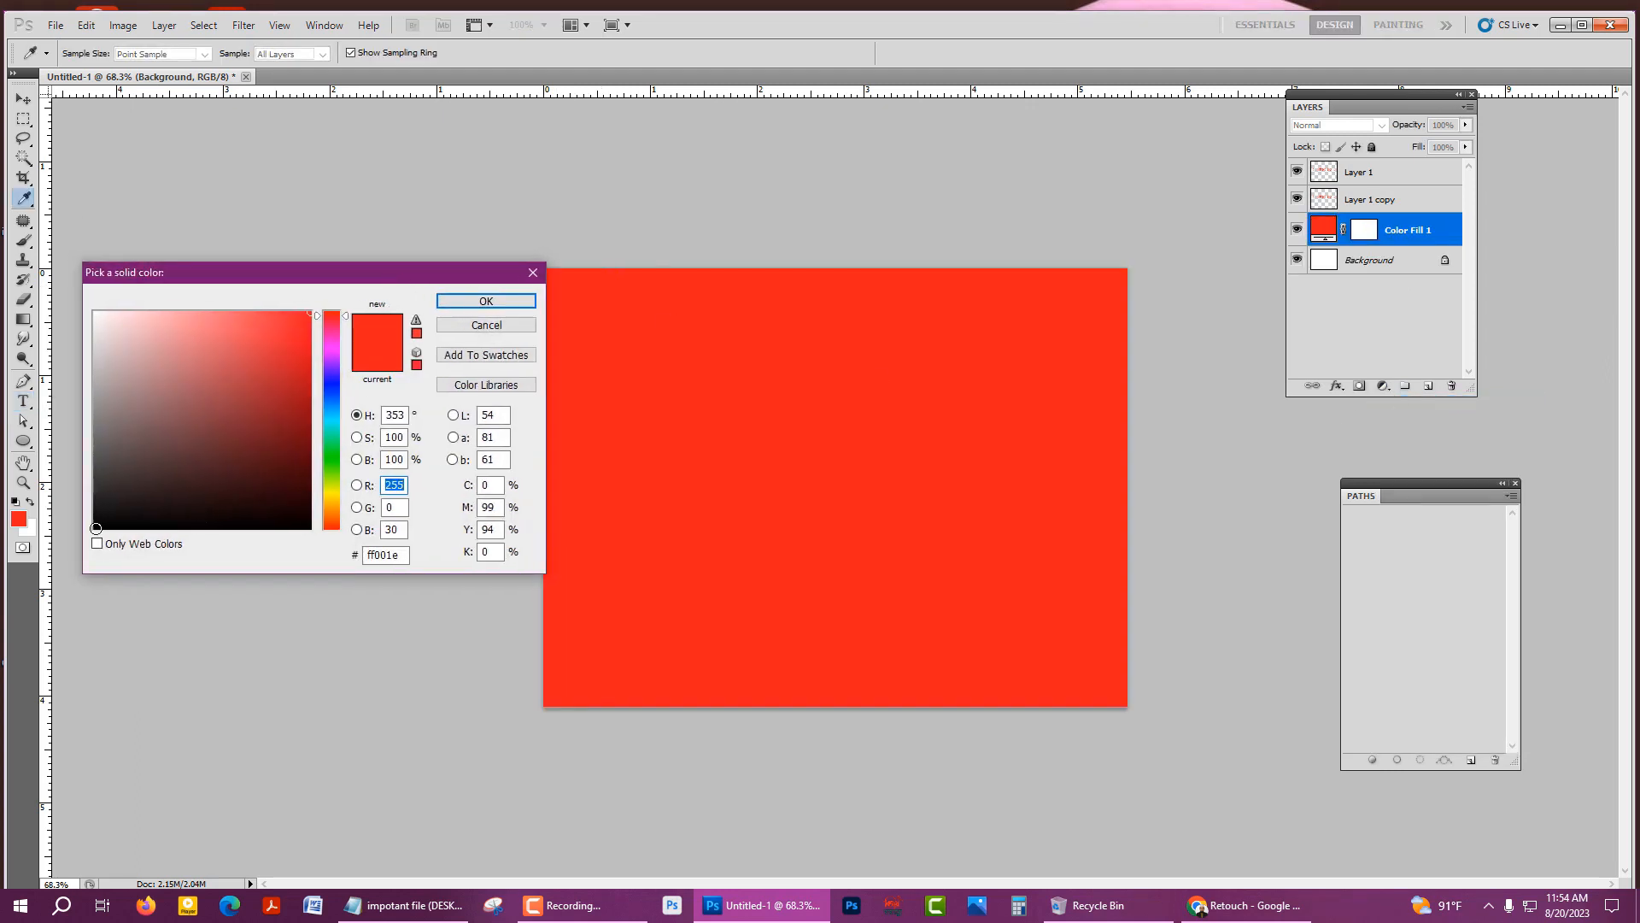
{"action": "left_click", "coordinate": [104, 523]}
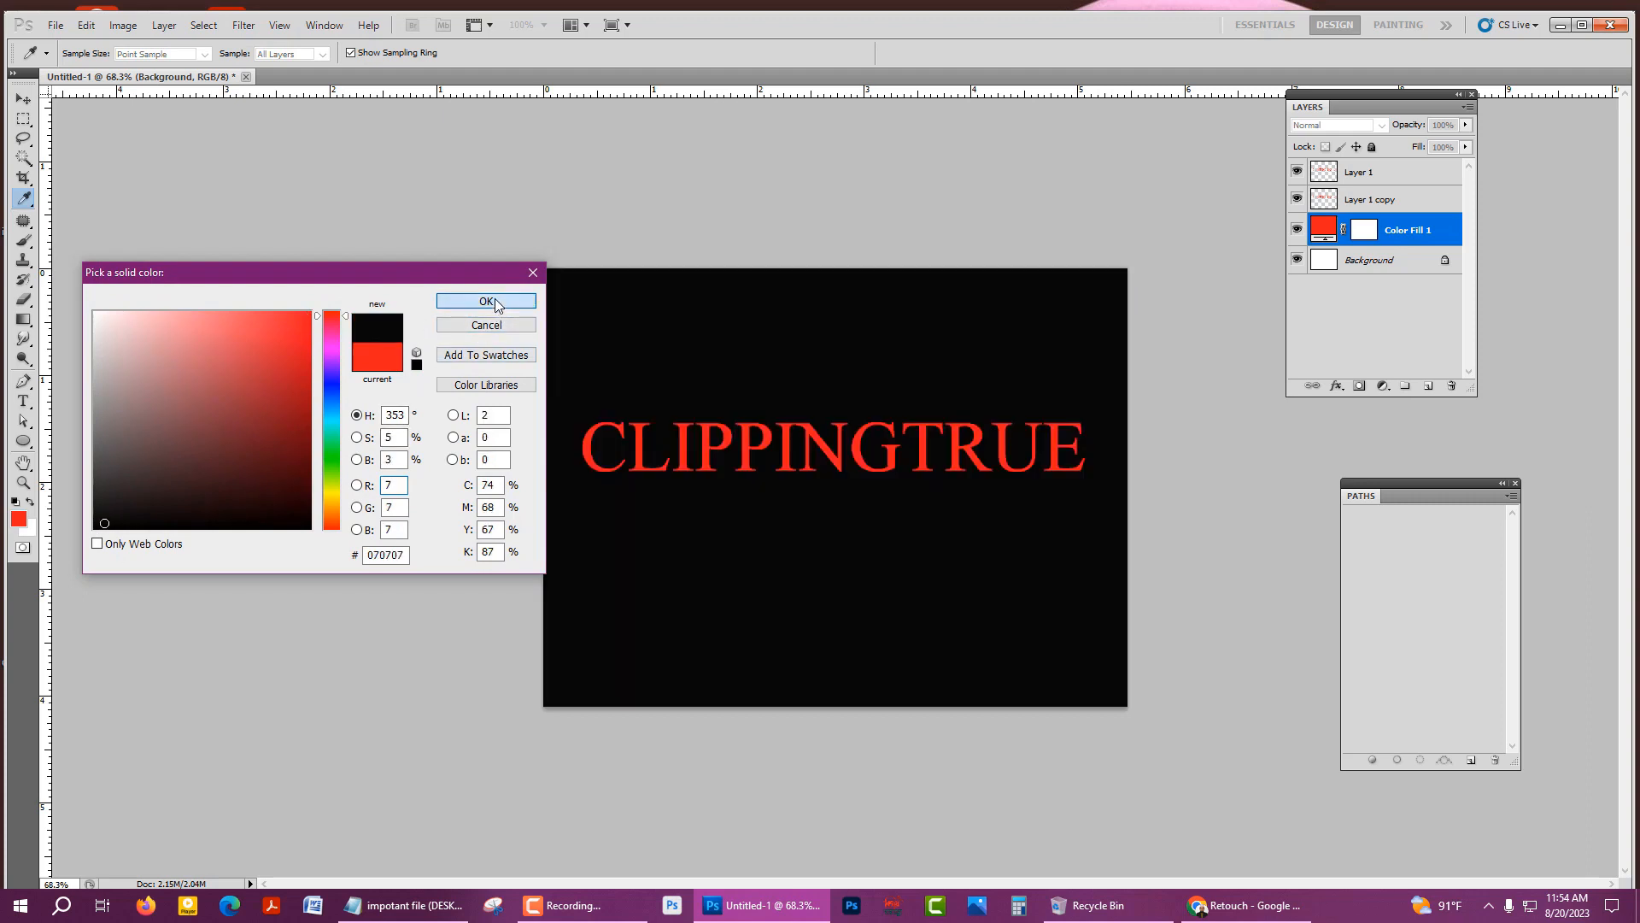
{"action": "left_click", "coordinate": [494, 301]}
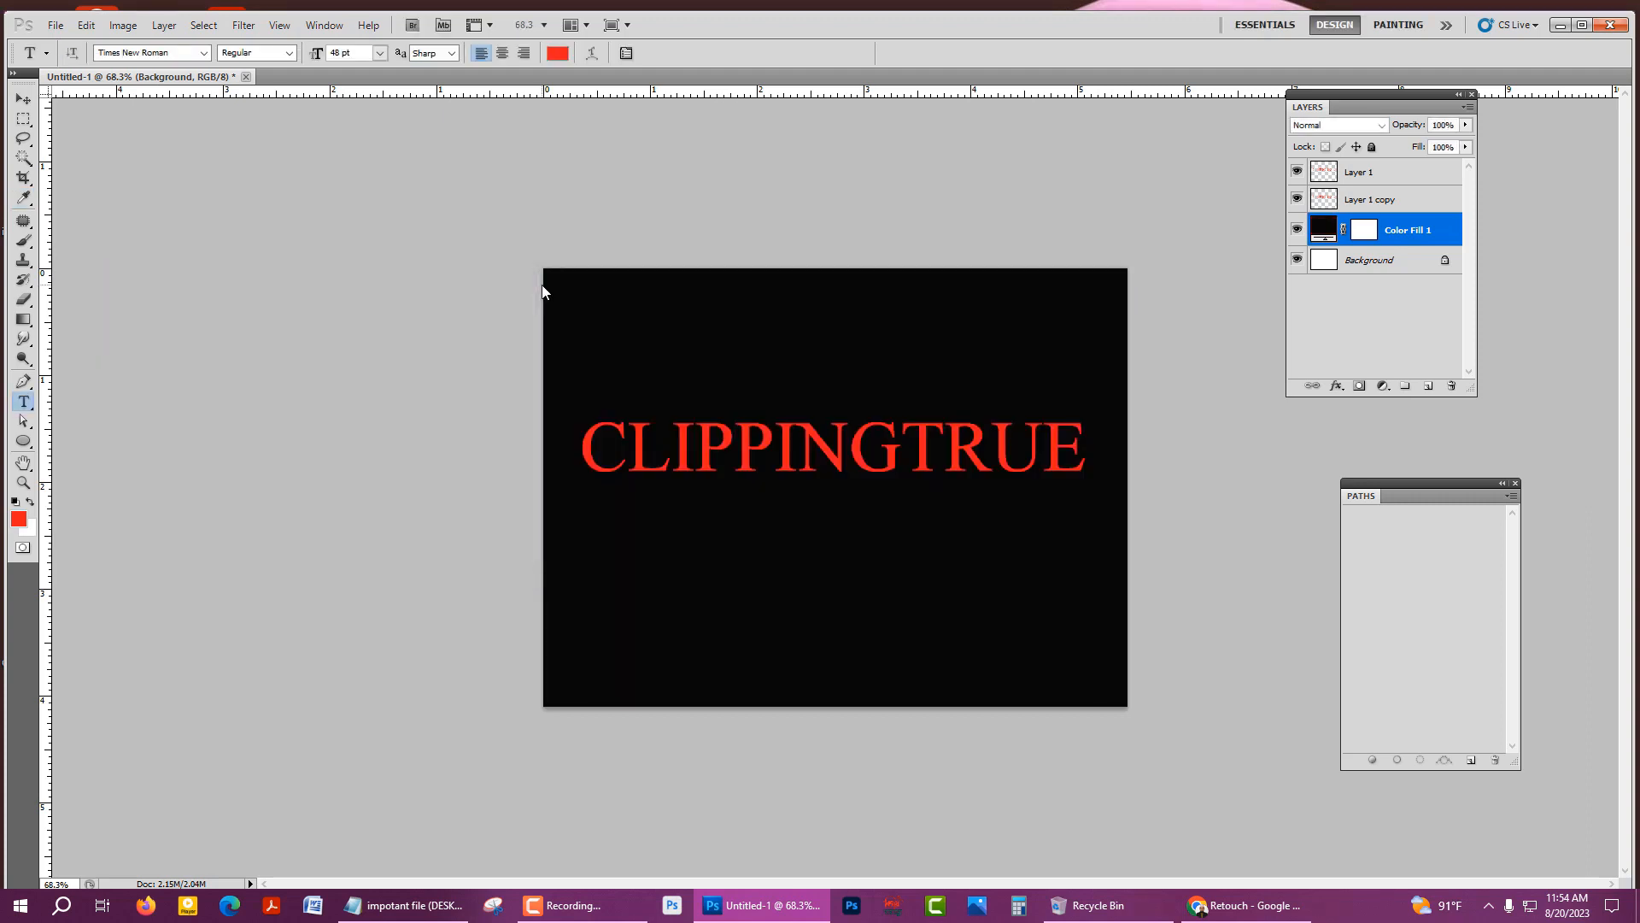
- Free-transform Layer 1 copy, move its reference point to the text's bottom edge and flip the copy vertically about it
{"action": "left_click", "coordinate": [1360, 201]}
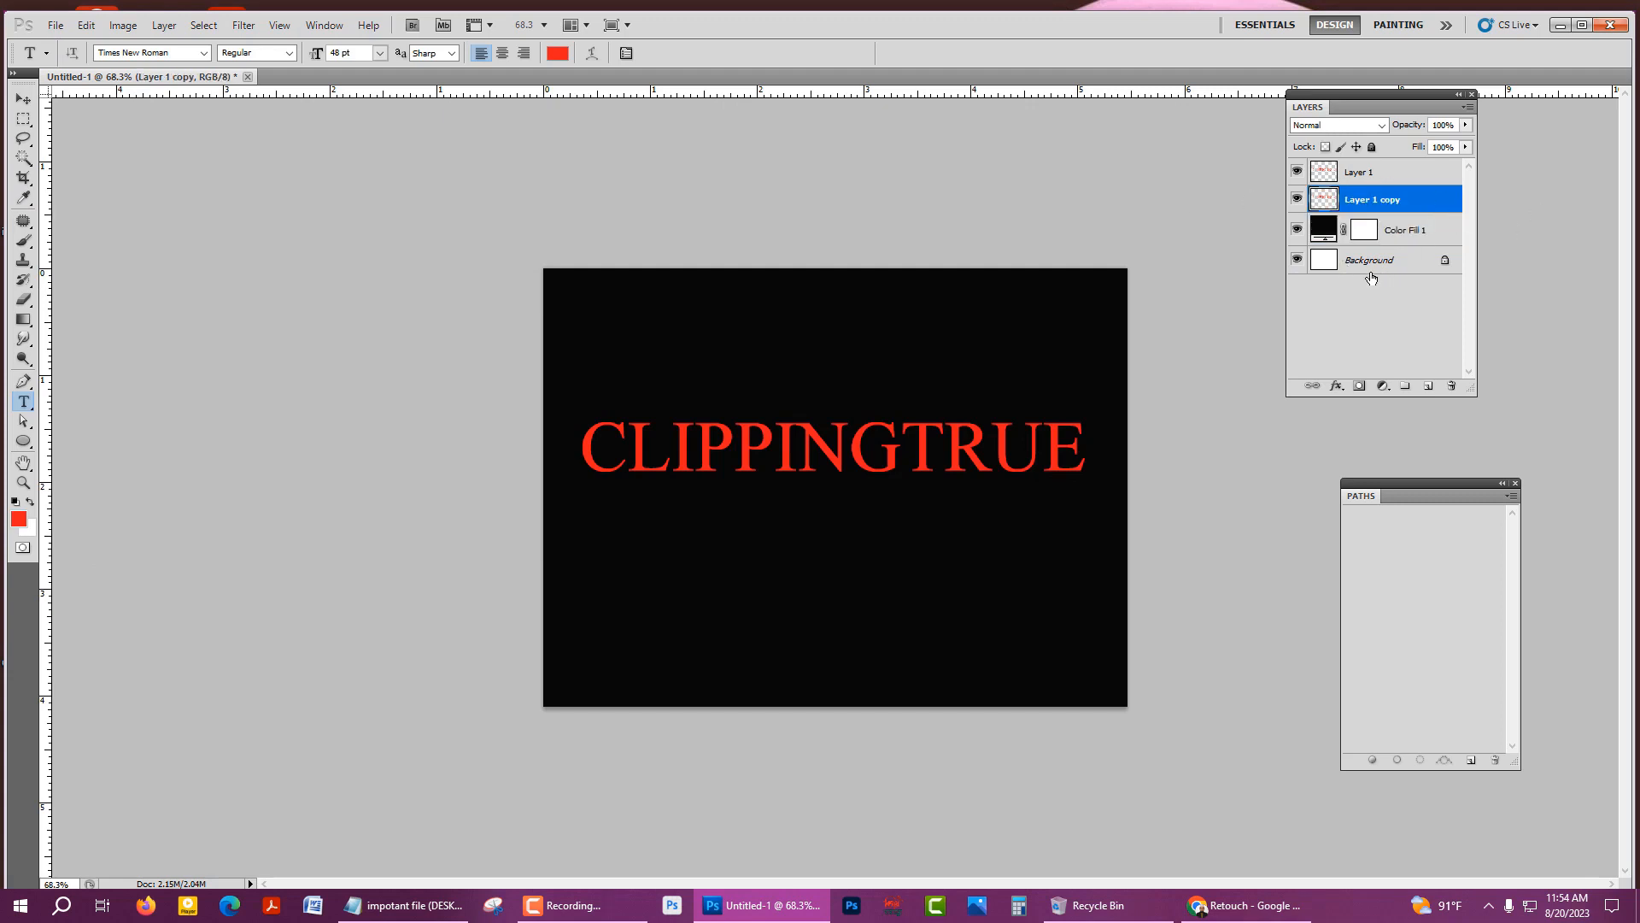
{"action": "key", "text": "ctrl+t"}
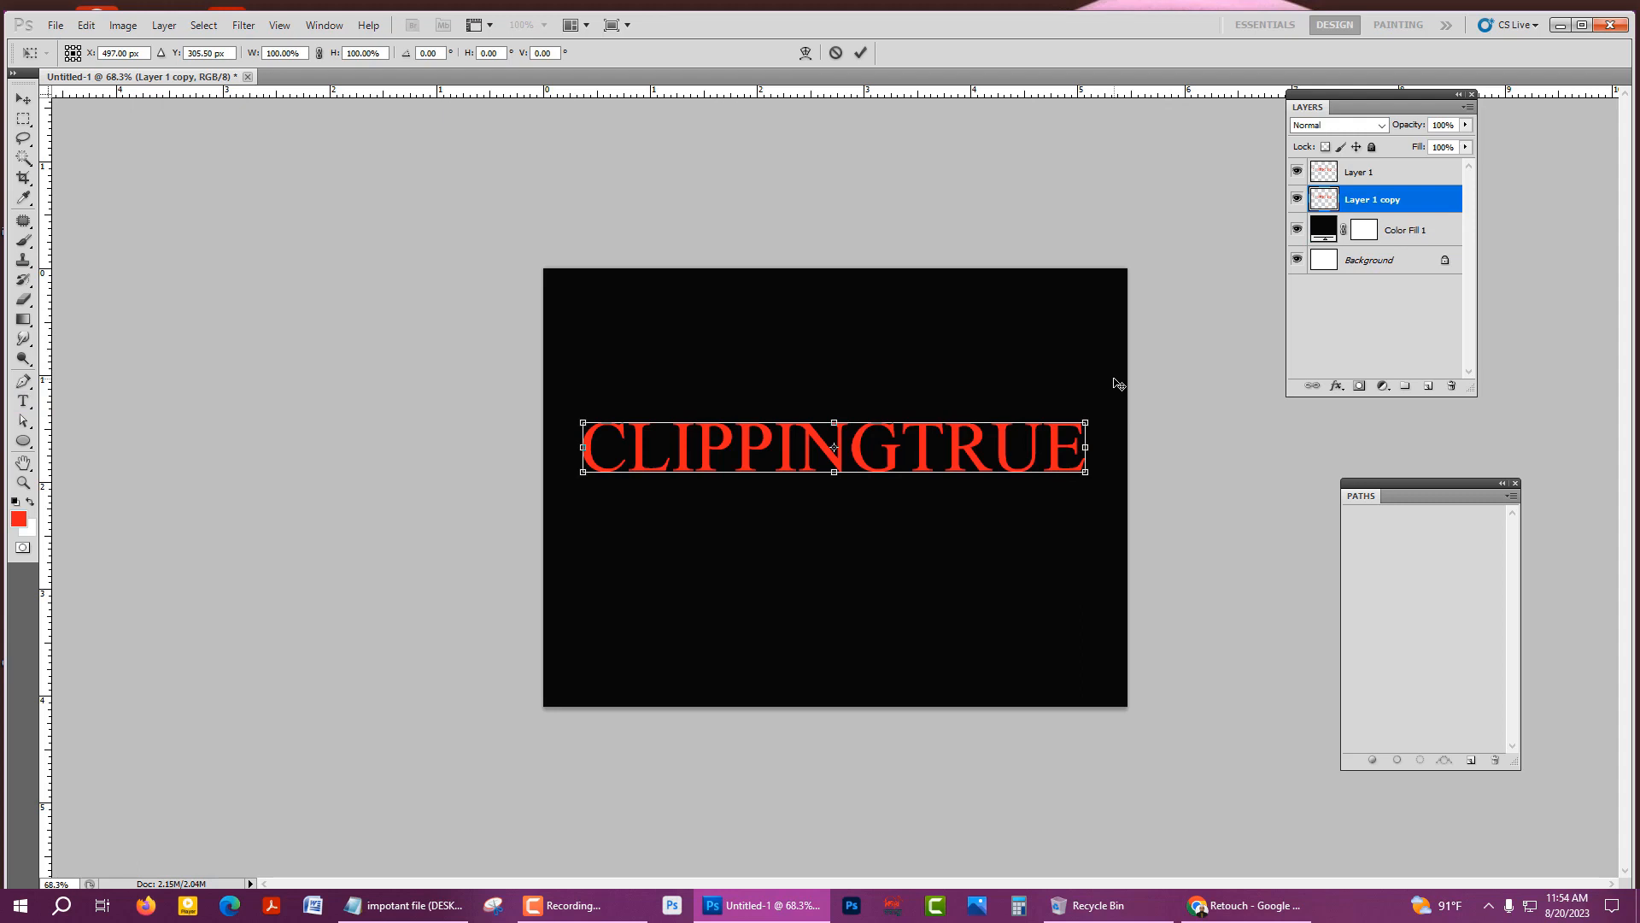
{"action": "scroll", "coordinate": [868, 502], "scroll_direction": "up", "scroll_amount": 18}
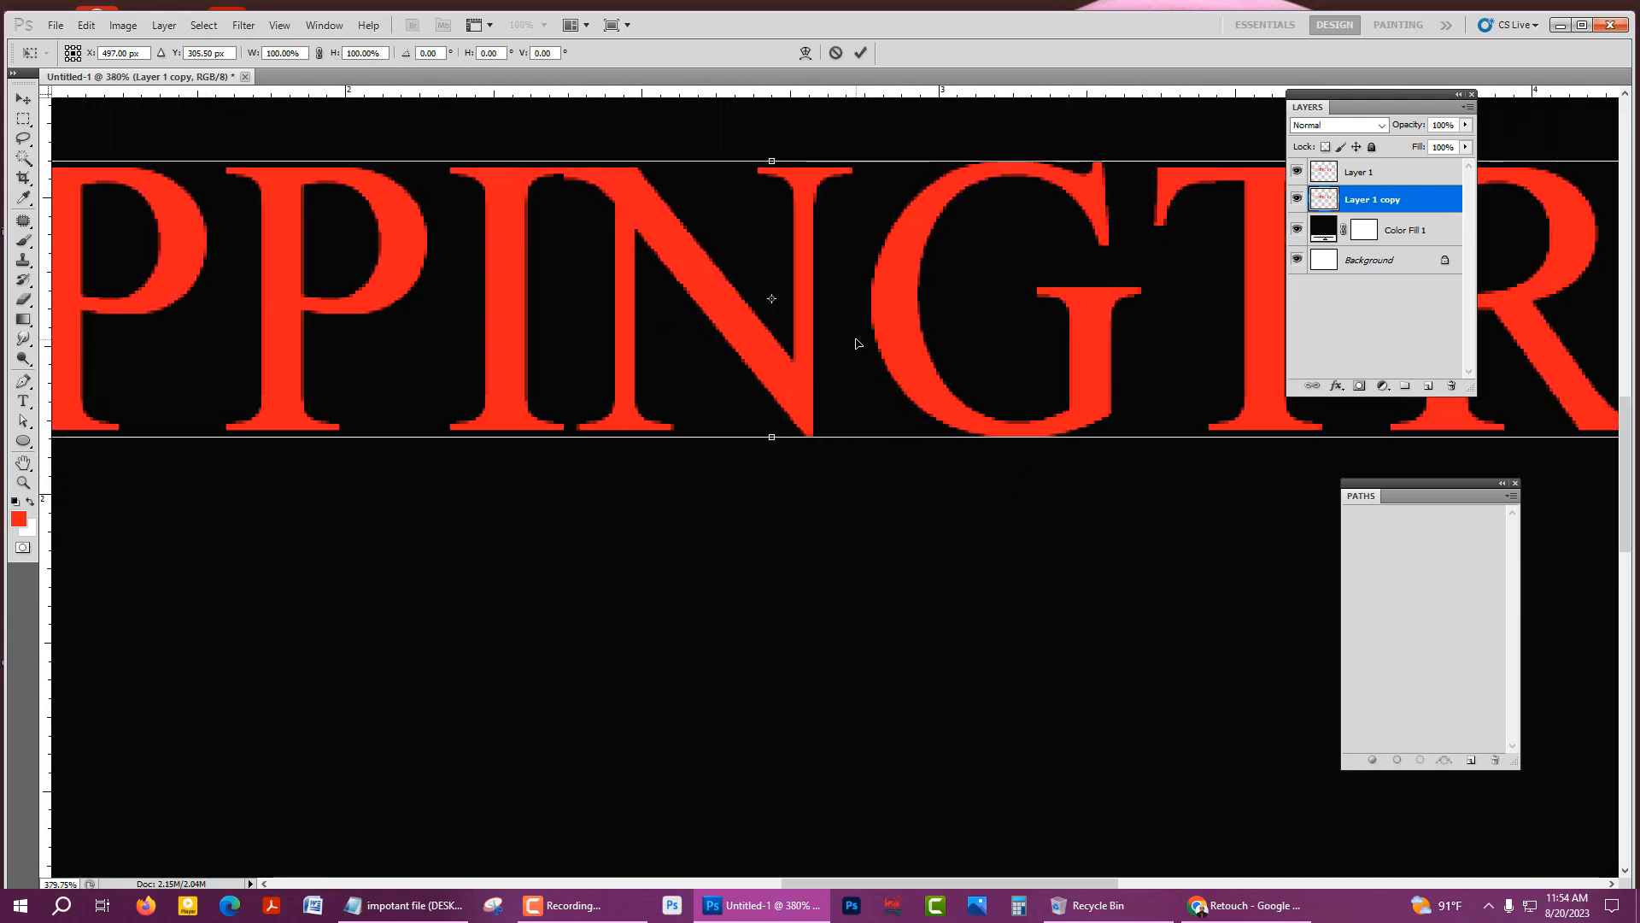
{"action": "left_click_drag", "start_coordinate": [773, 301], "coordinate": [784, 437]}
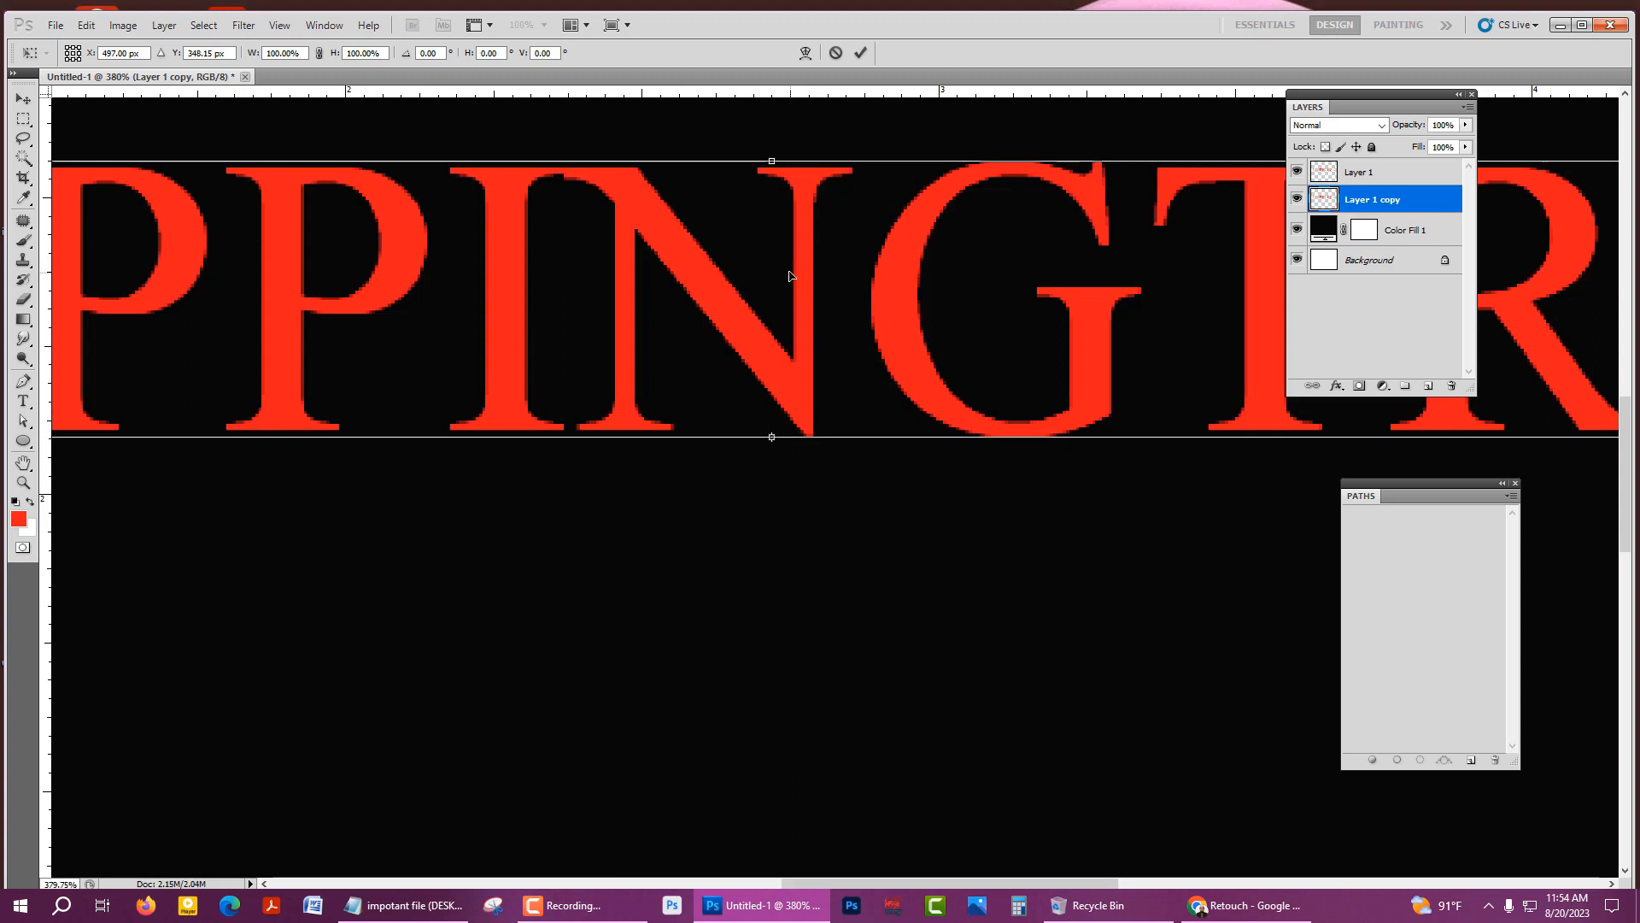
{"action": "right_click", "coordinate": [773, 249]}
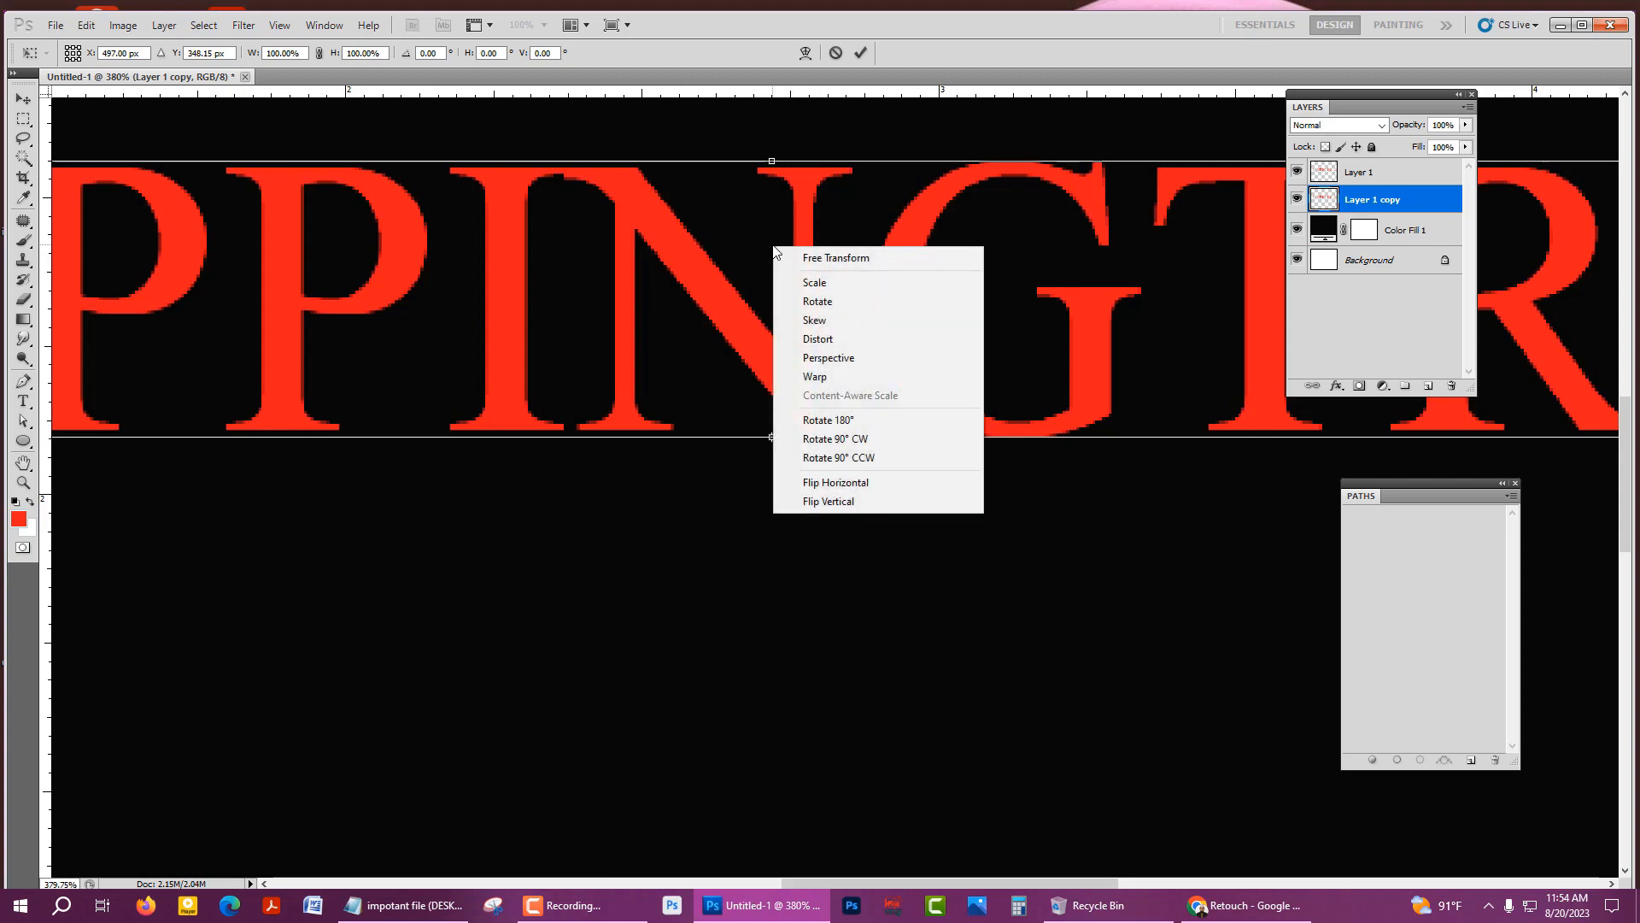
{"action": "left_click", "coordinate": [842, 503]}
- Move the flipped copy up until its letters join the base of the original text, and commit the transform
{"action": "scroll", "coordinate": [835, 487], "scroll_direction": "down", "scroll_amount": 4}
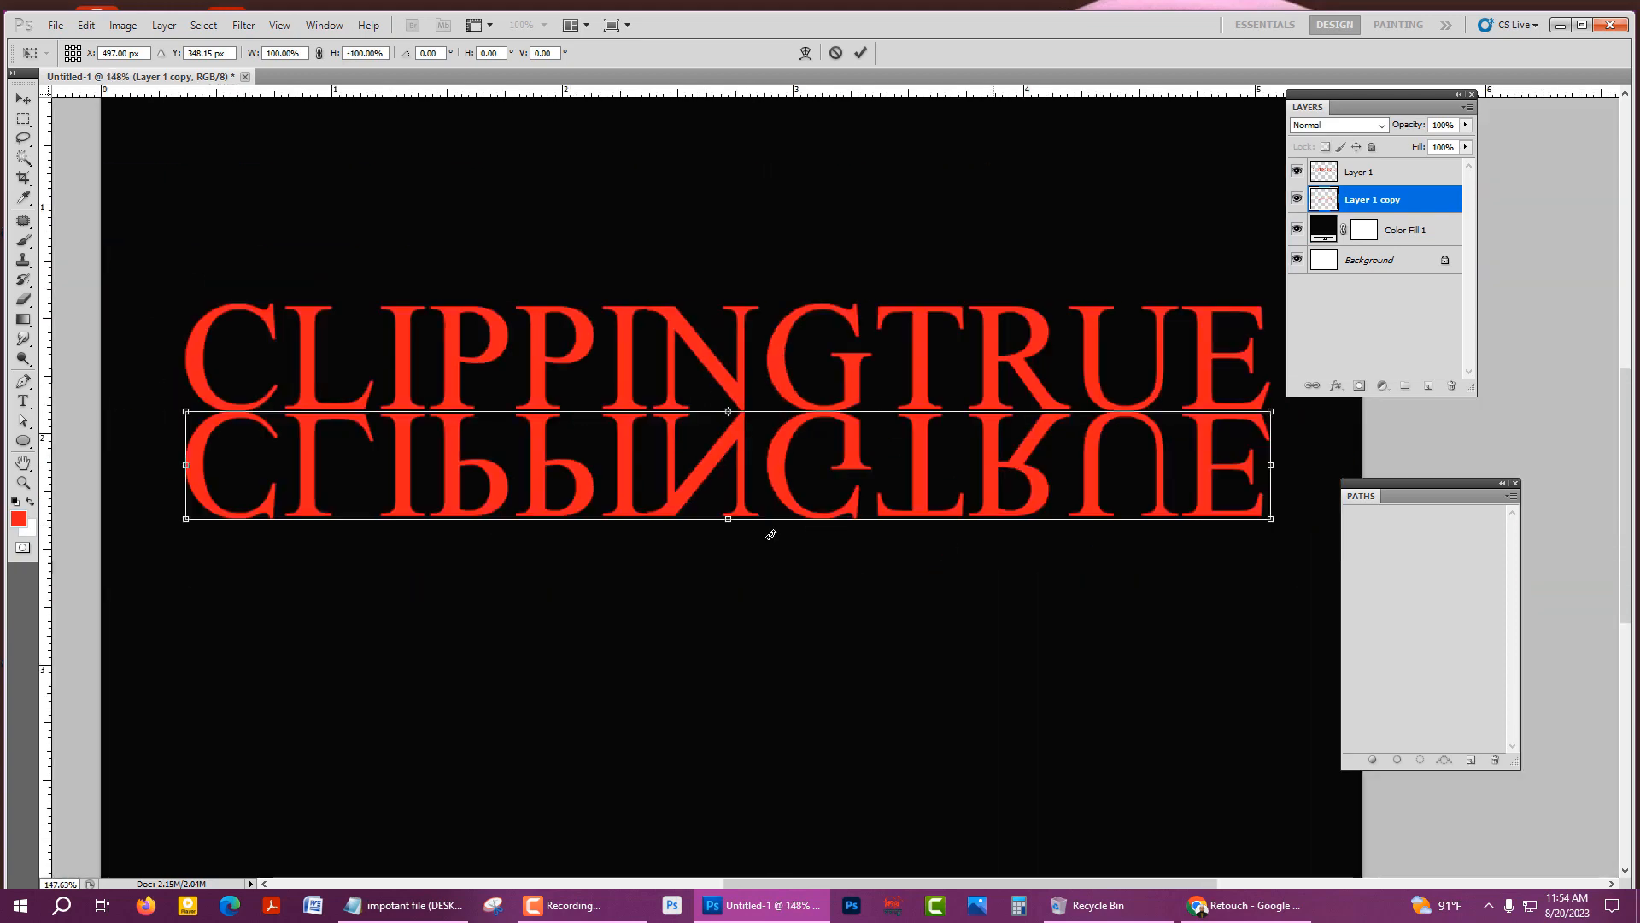
{"action": "scroll", "coordinate": [401, 435], "scroll_direction": "up", "scroll_amount": 7}
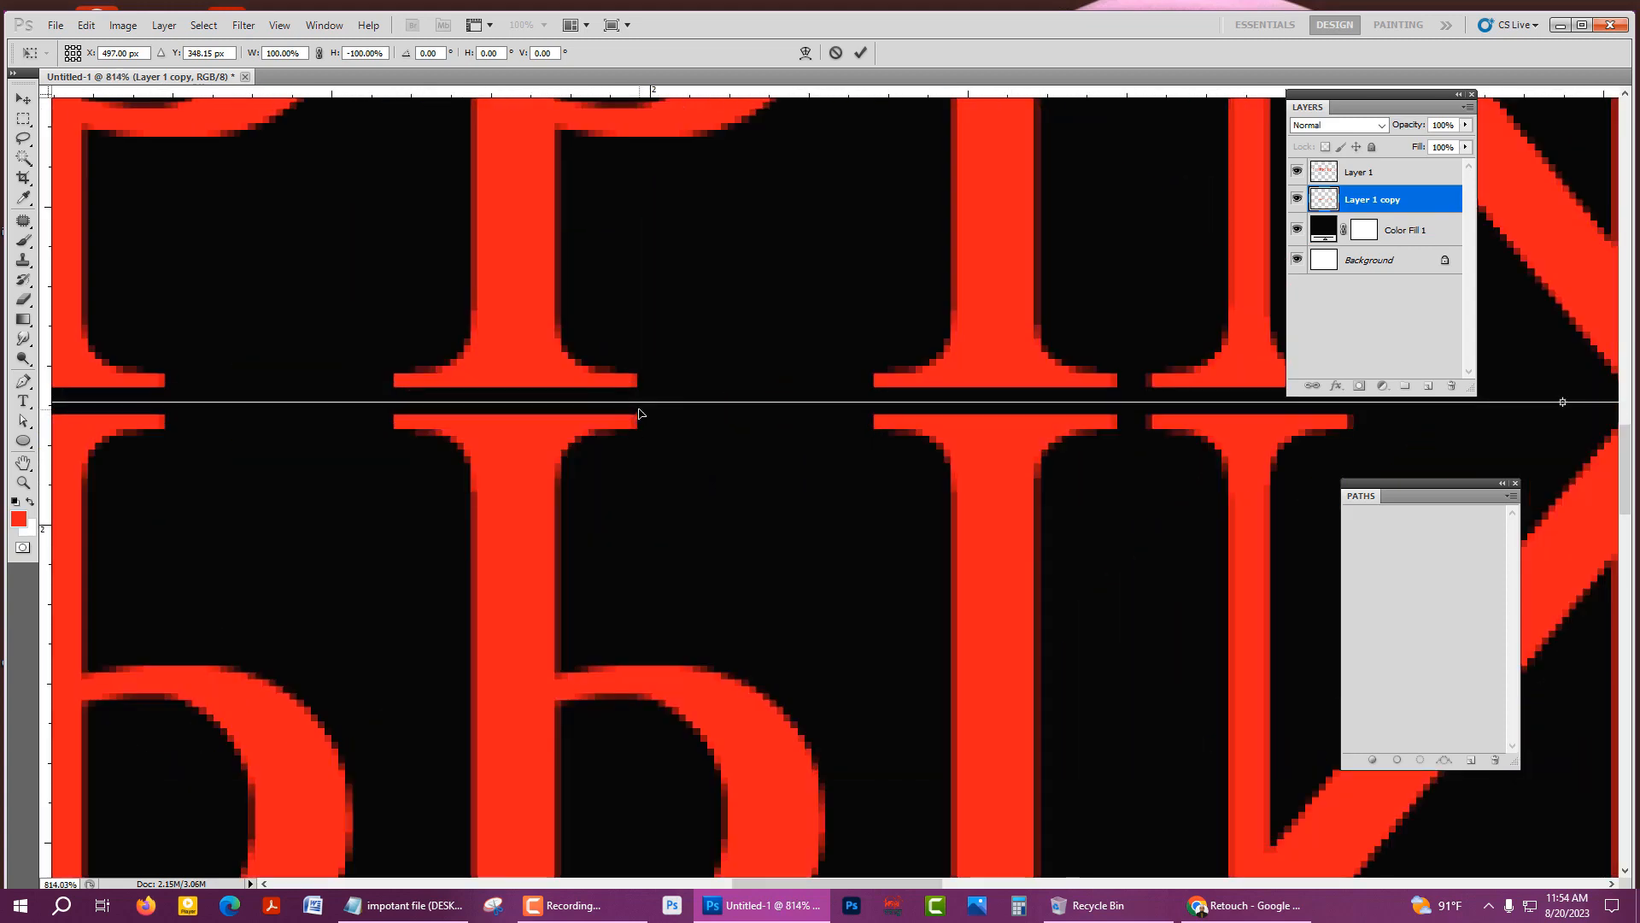
{"action": "left_click_drag", "start_coordinate": [639, 413], "coordinate": [663, 398]}
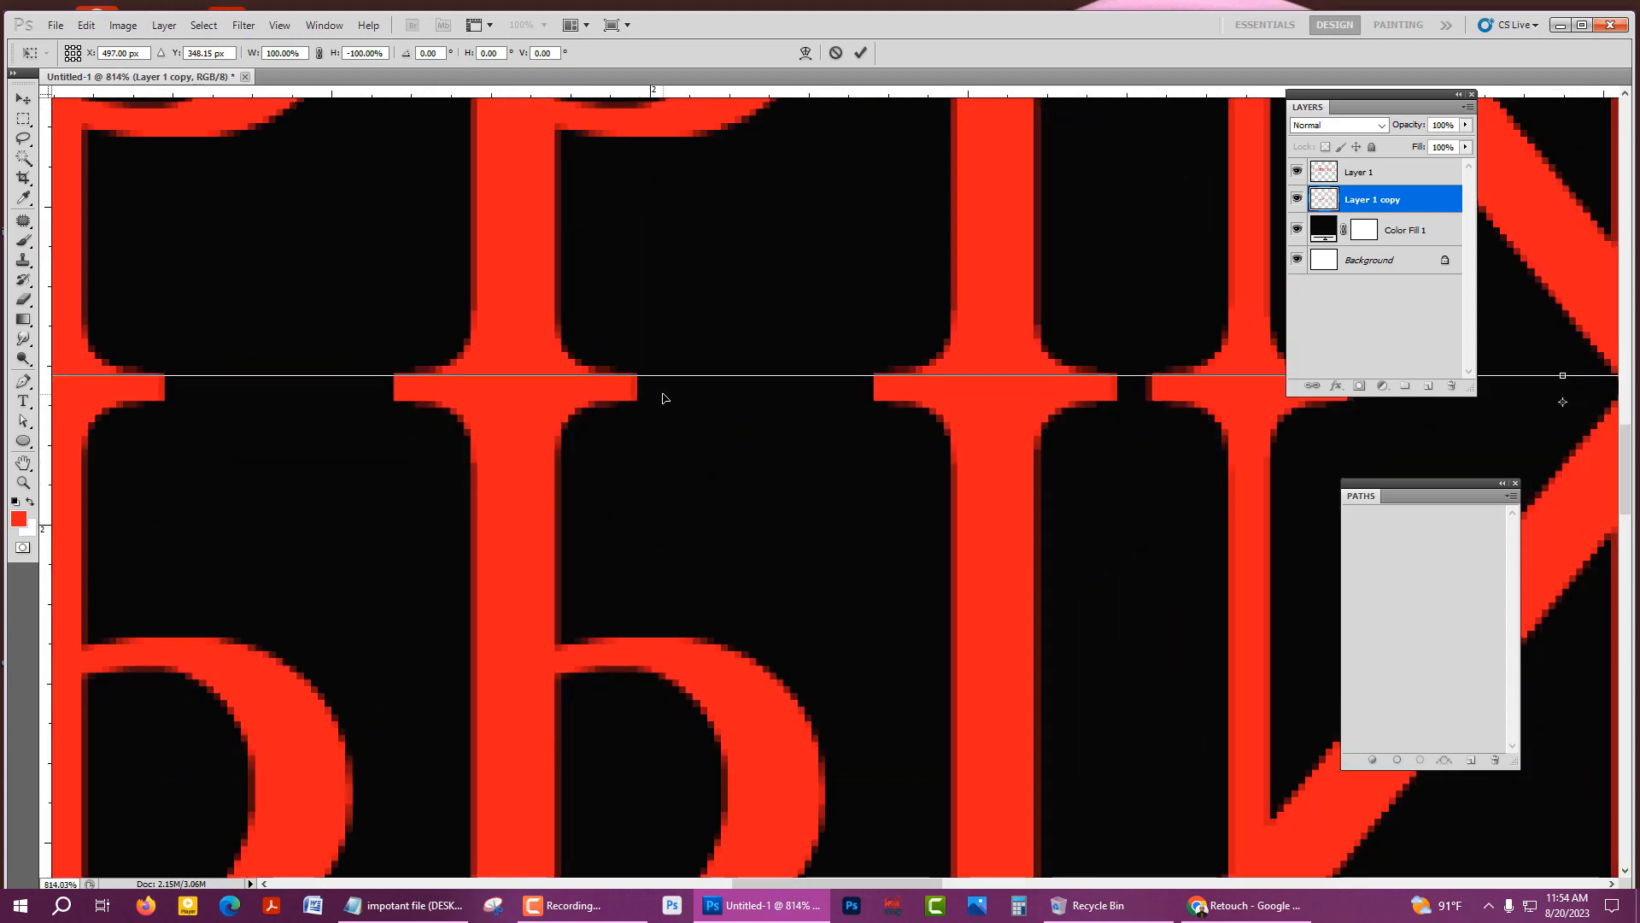
{"action": "scroll", "coordinate": [663, 397], "scroll_direction": "down", "scroll_amount": 3}
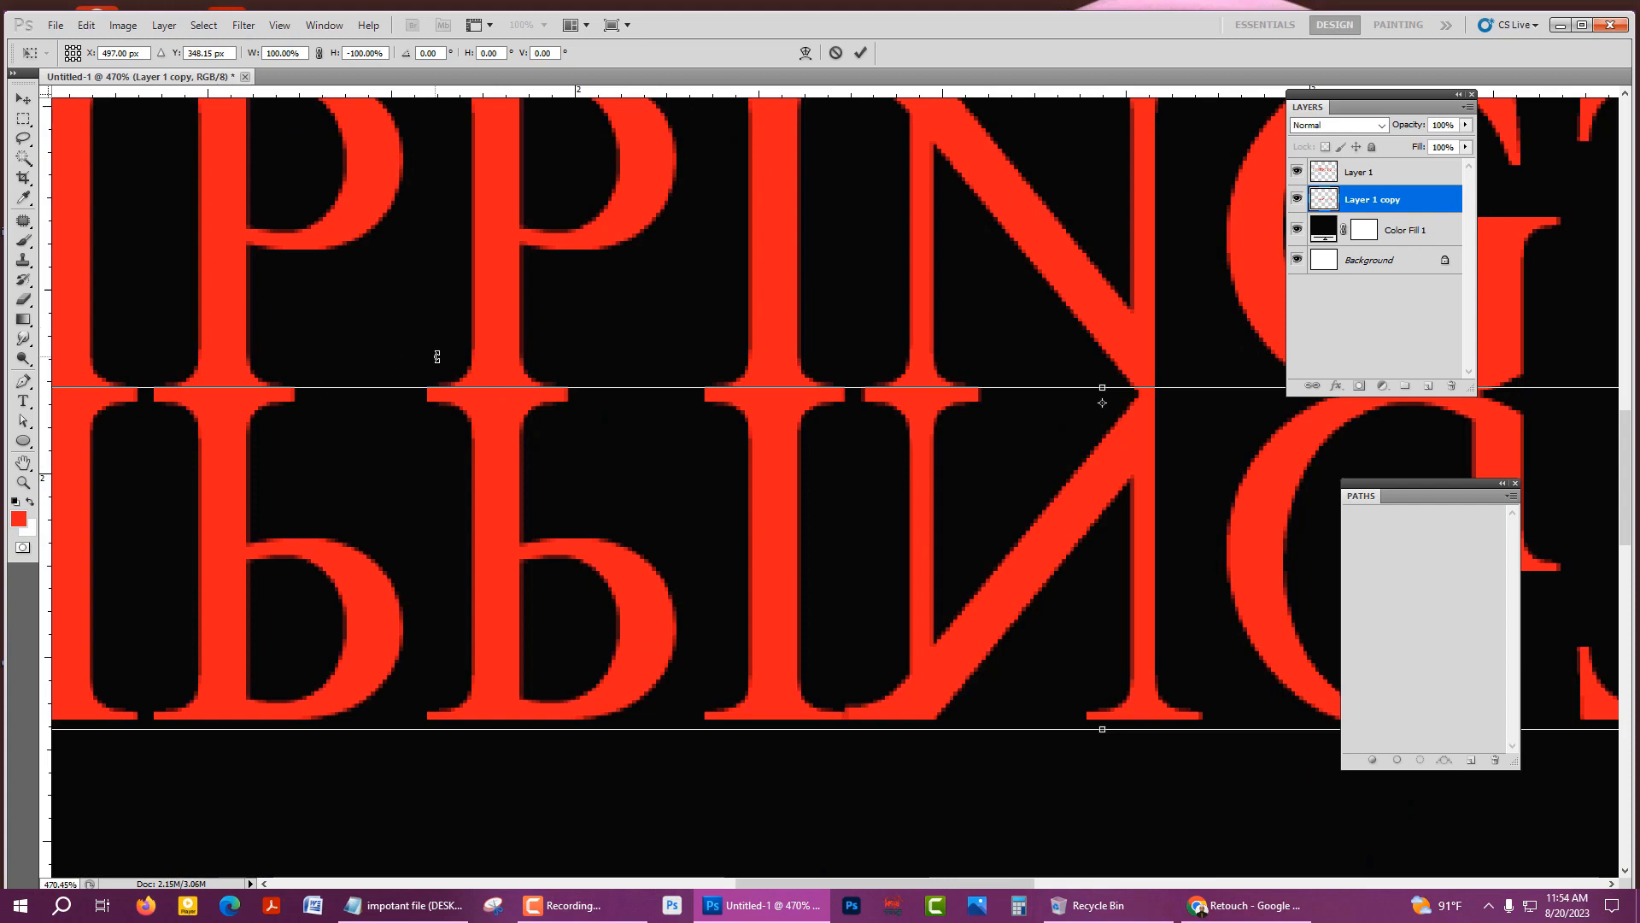
{"action": "key", "text": "Return"}
{"action": "key", "text": "t"}
{"action": "scroll", "coordinate": [402, 363], "scroll_direction": "down", "scroll_amount": 5}
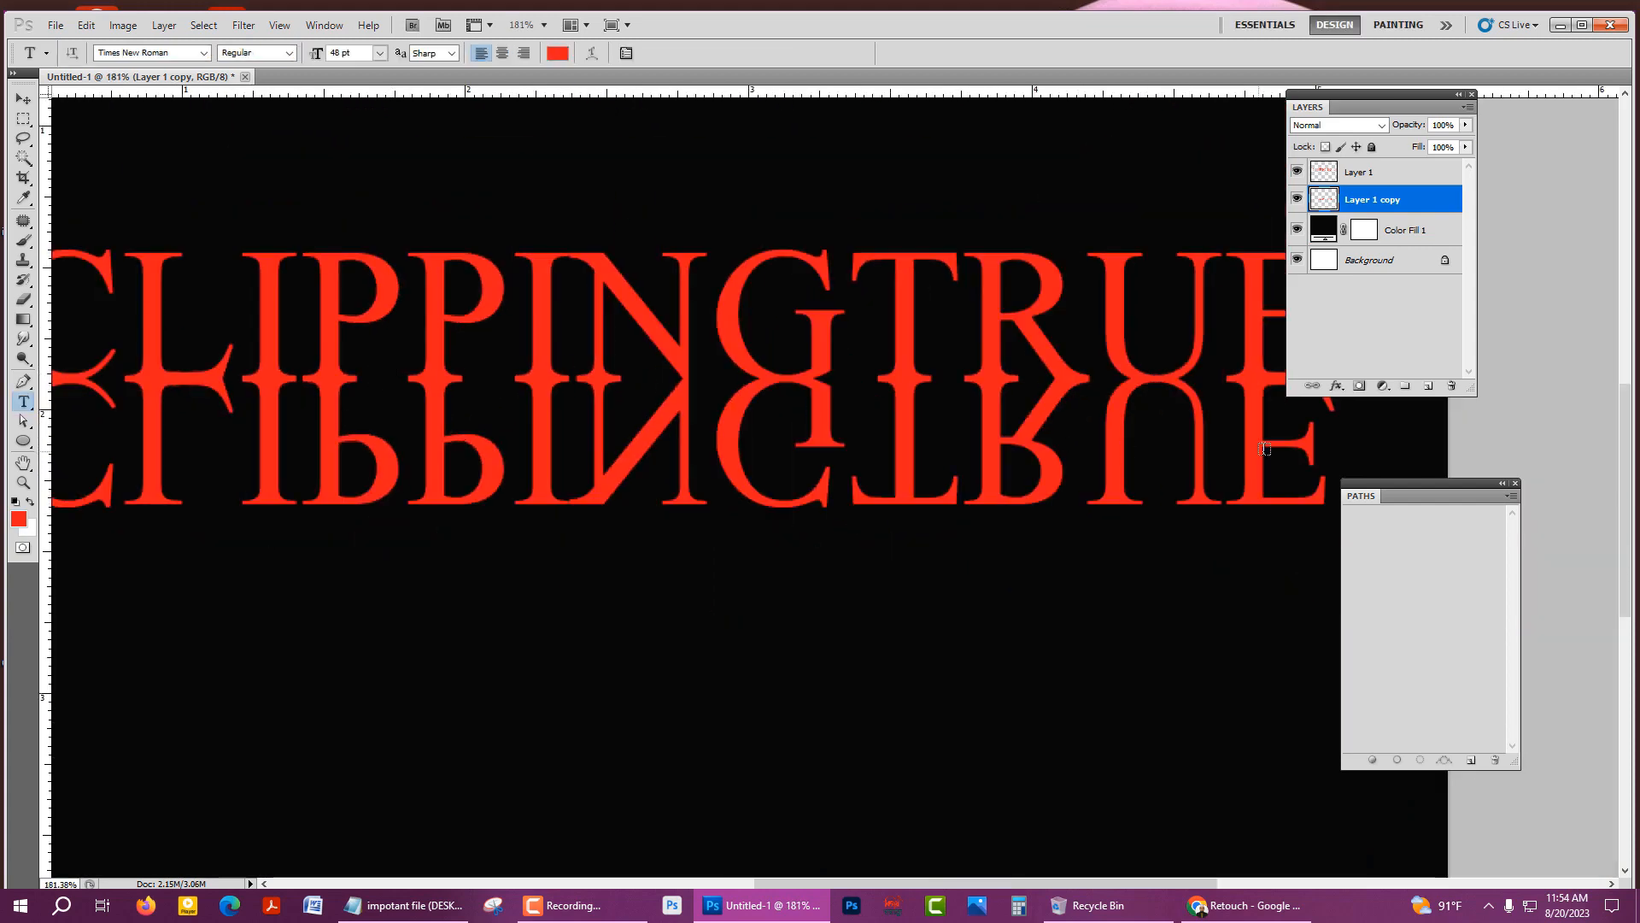
- Add a layer mask to Layer 1 copy and fade the reflection downward with a black-to-white linear gradient drawn up to the text's baseline
{"action": "left_click", "coordinate": [1359, 388]}
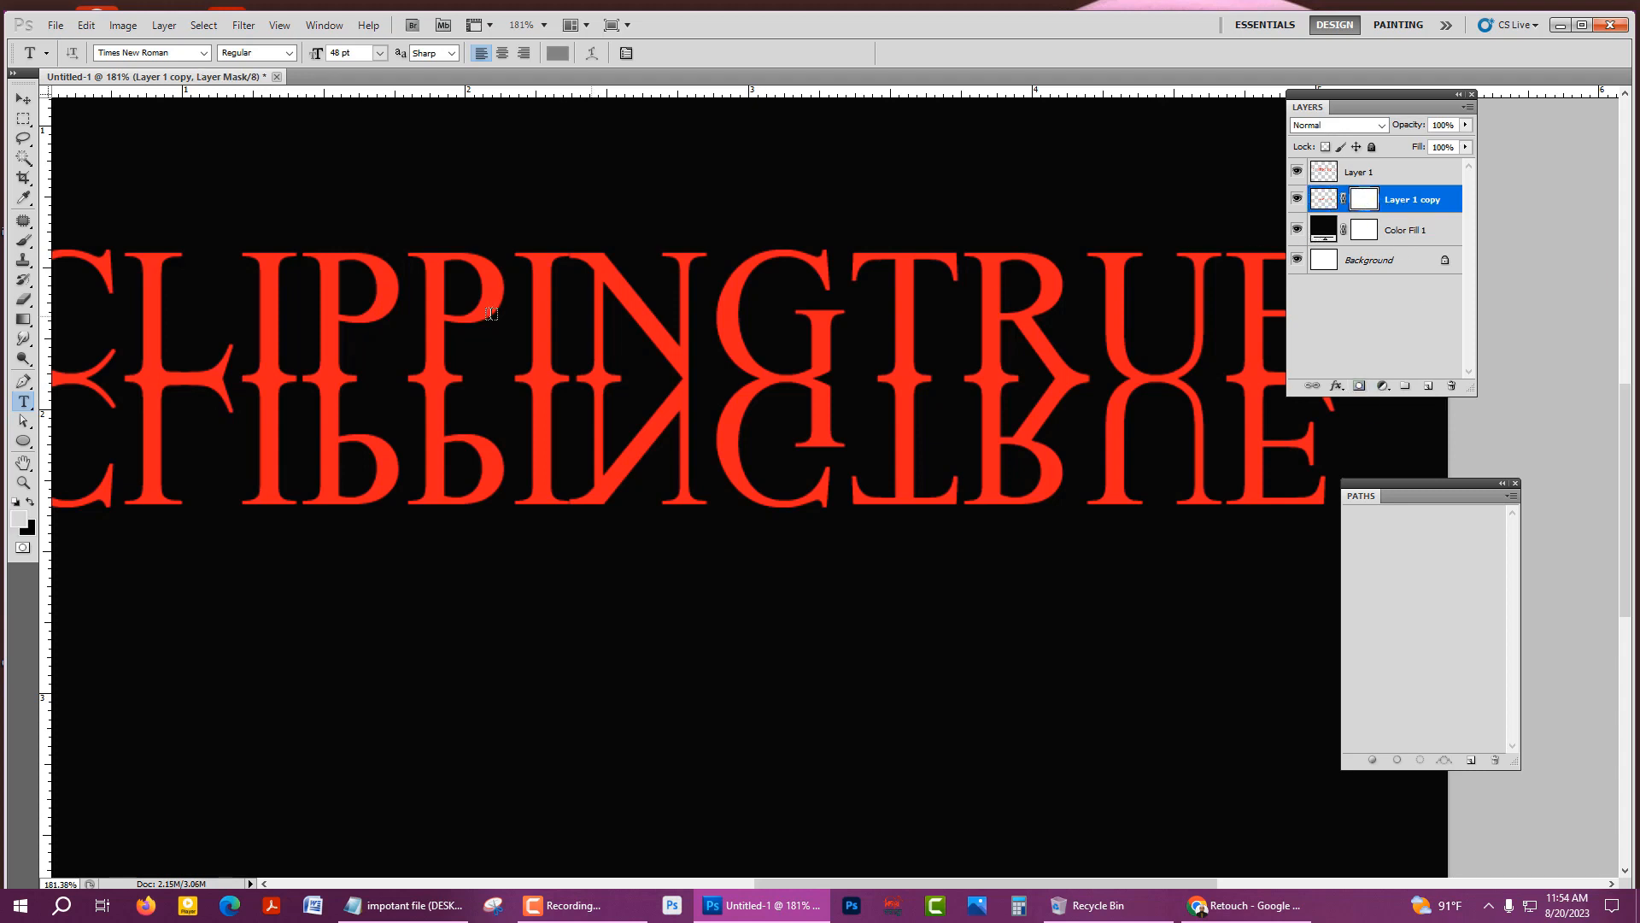
{"action": "left_click", "coordinate": [23, 338]}
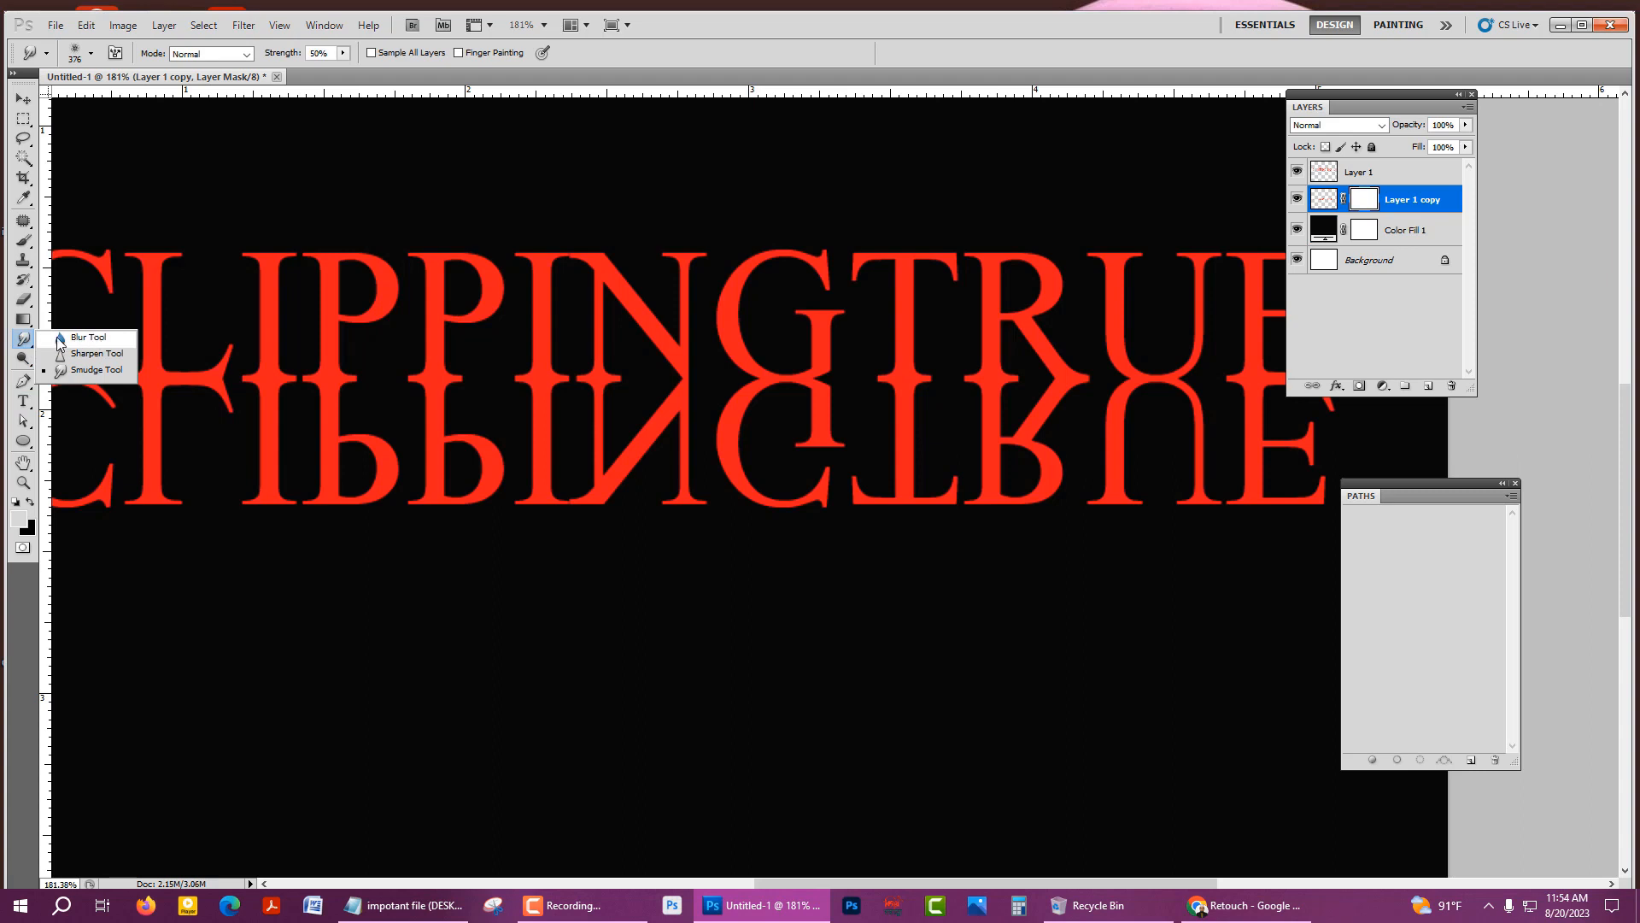
{"action": "left_click", "coordinate": [23, 318]}
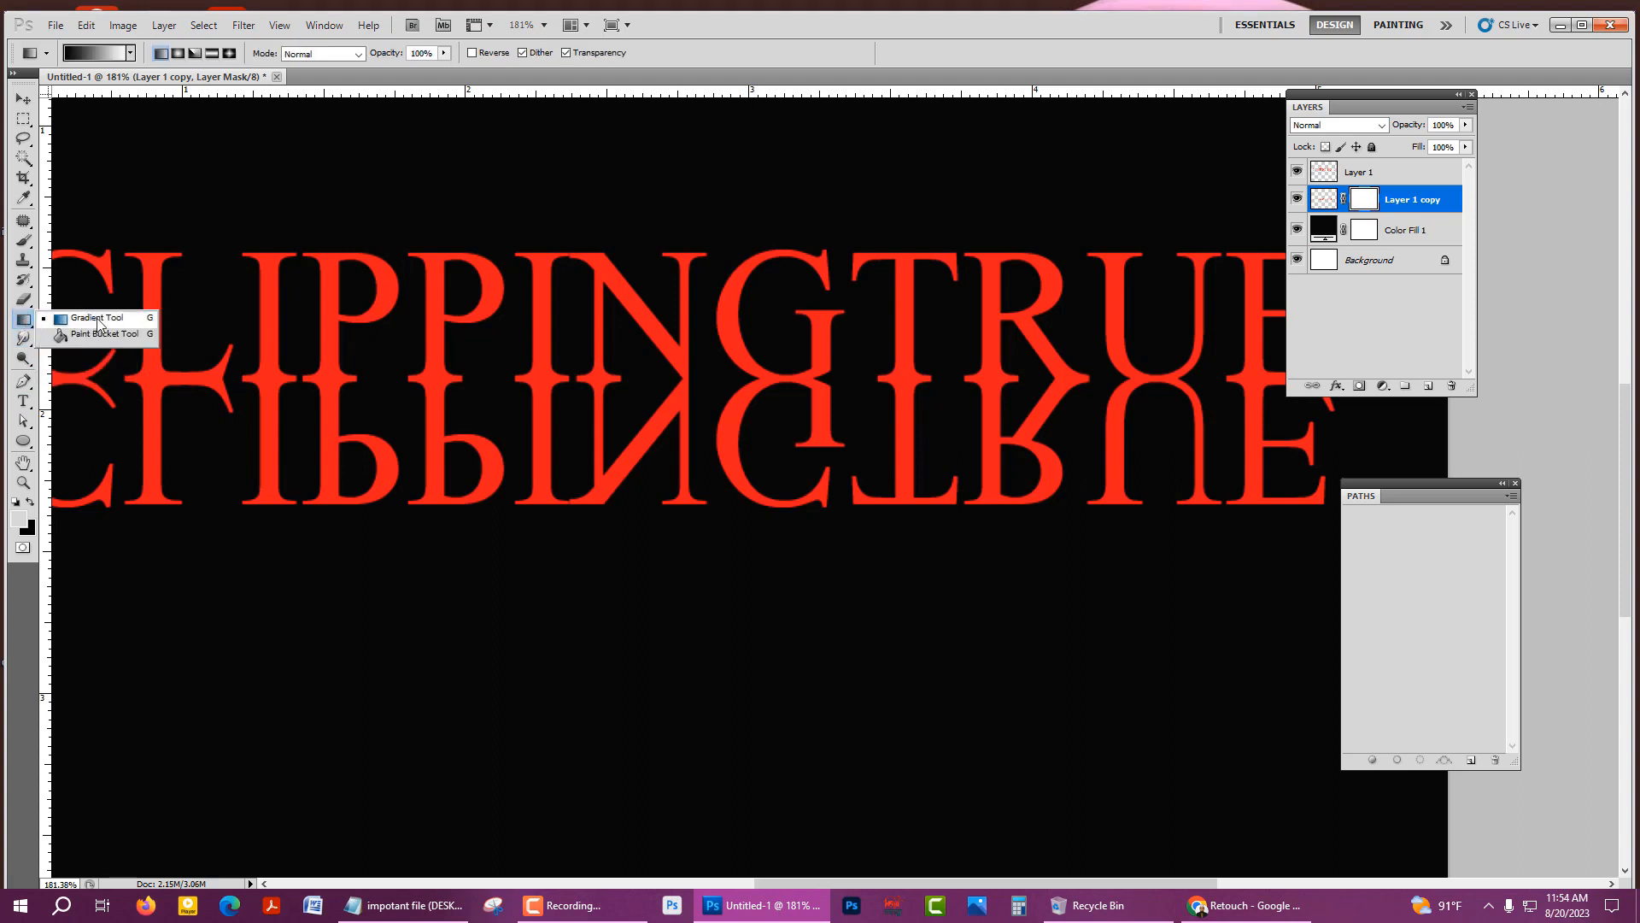
{"action": "left_click", "coordinate": [106, 318]}
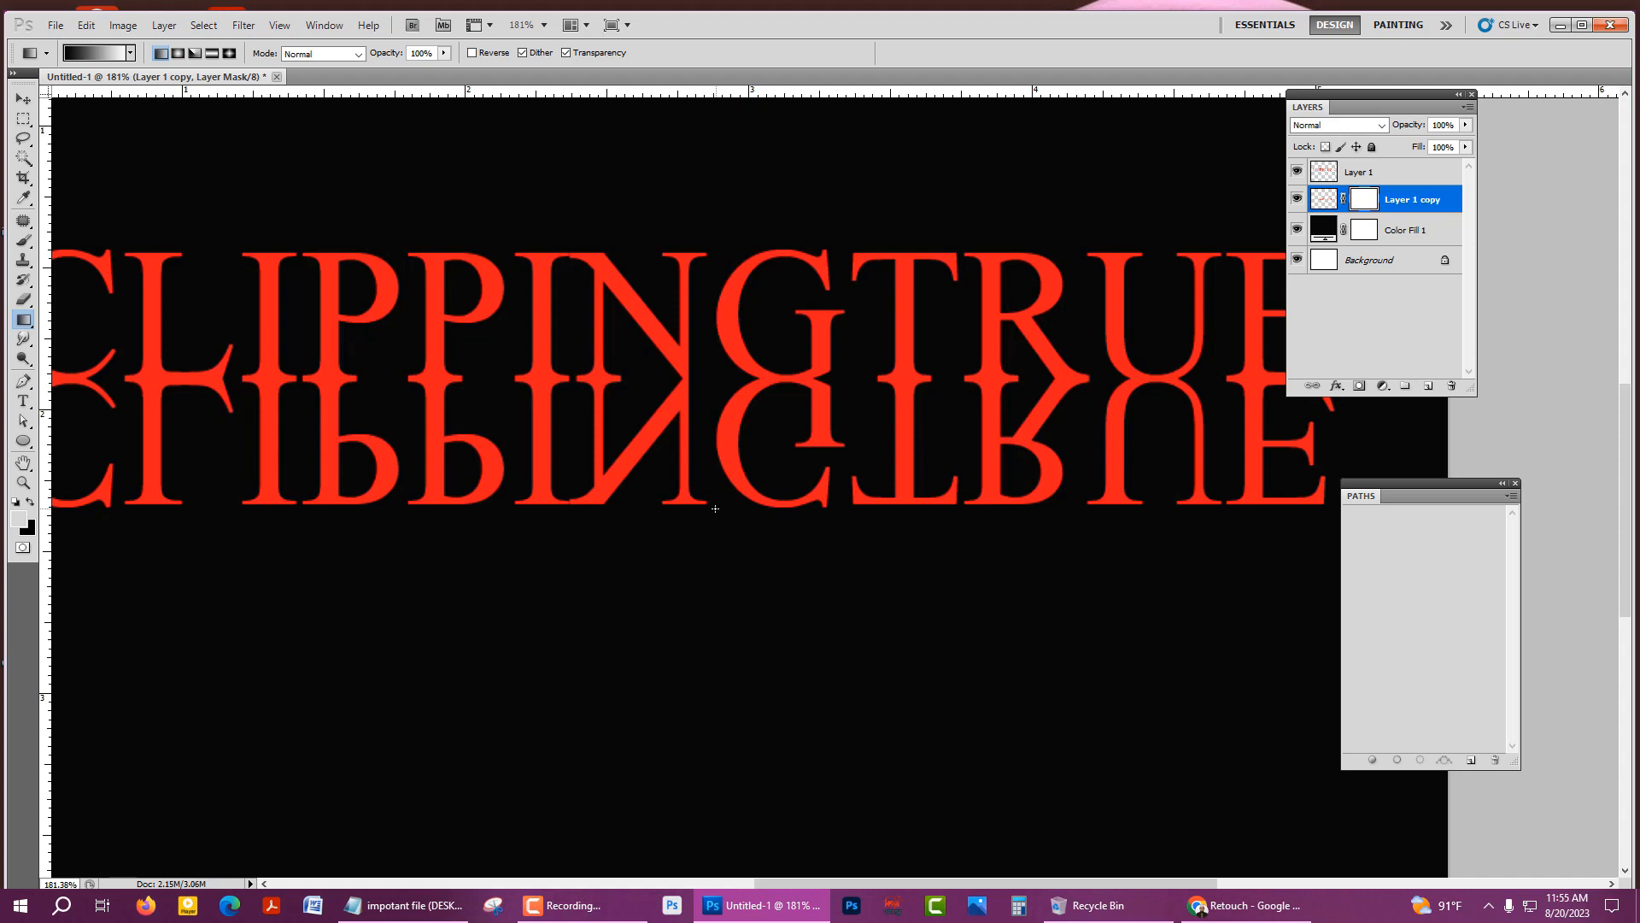
{"action": "left_click_drag", "start_coordinate": [716, 458], "coordinate": [713, 365]}
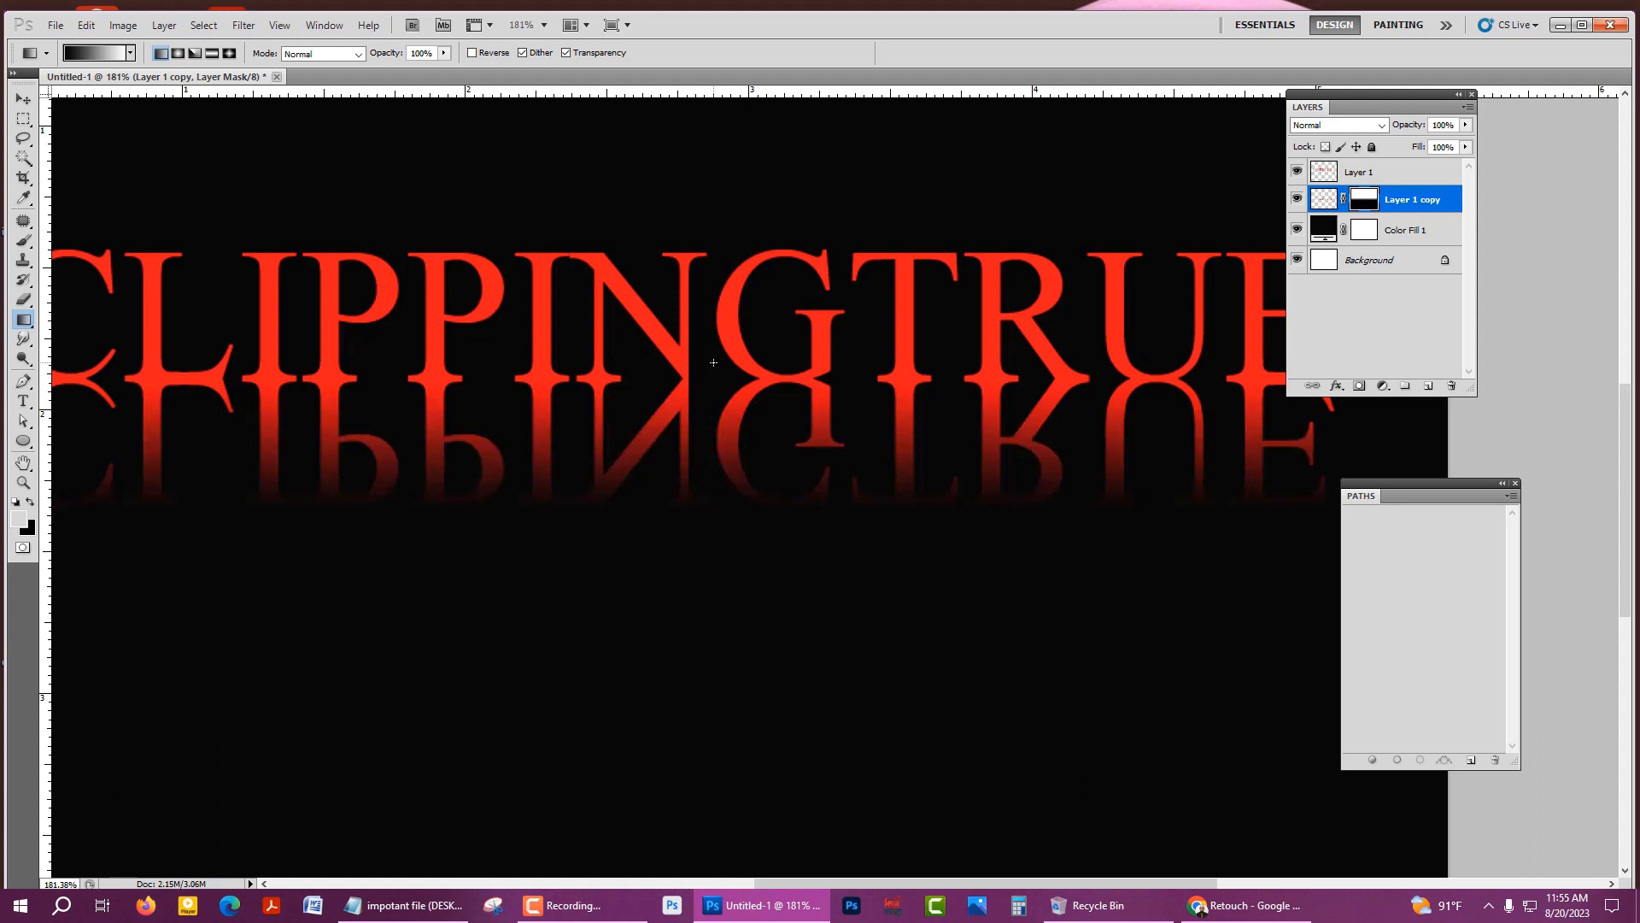
{"action": "scroll", "coordinate": [779, 410], "scroll_direction": "down", "scroll_amount": 7}
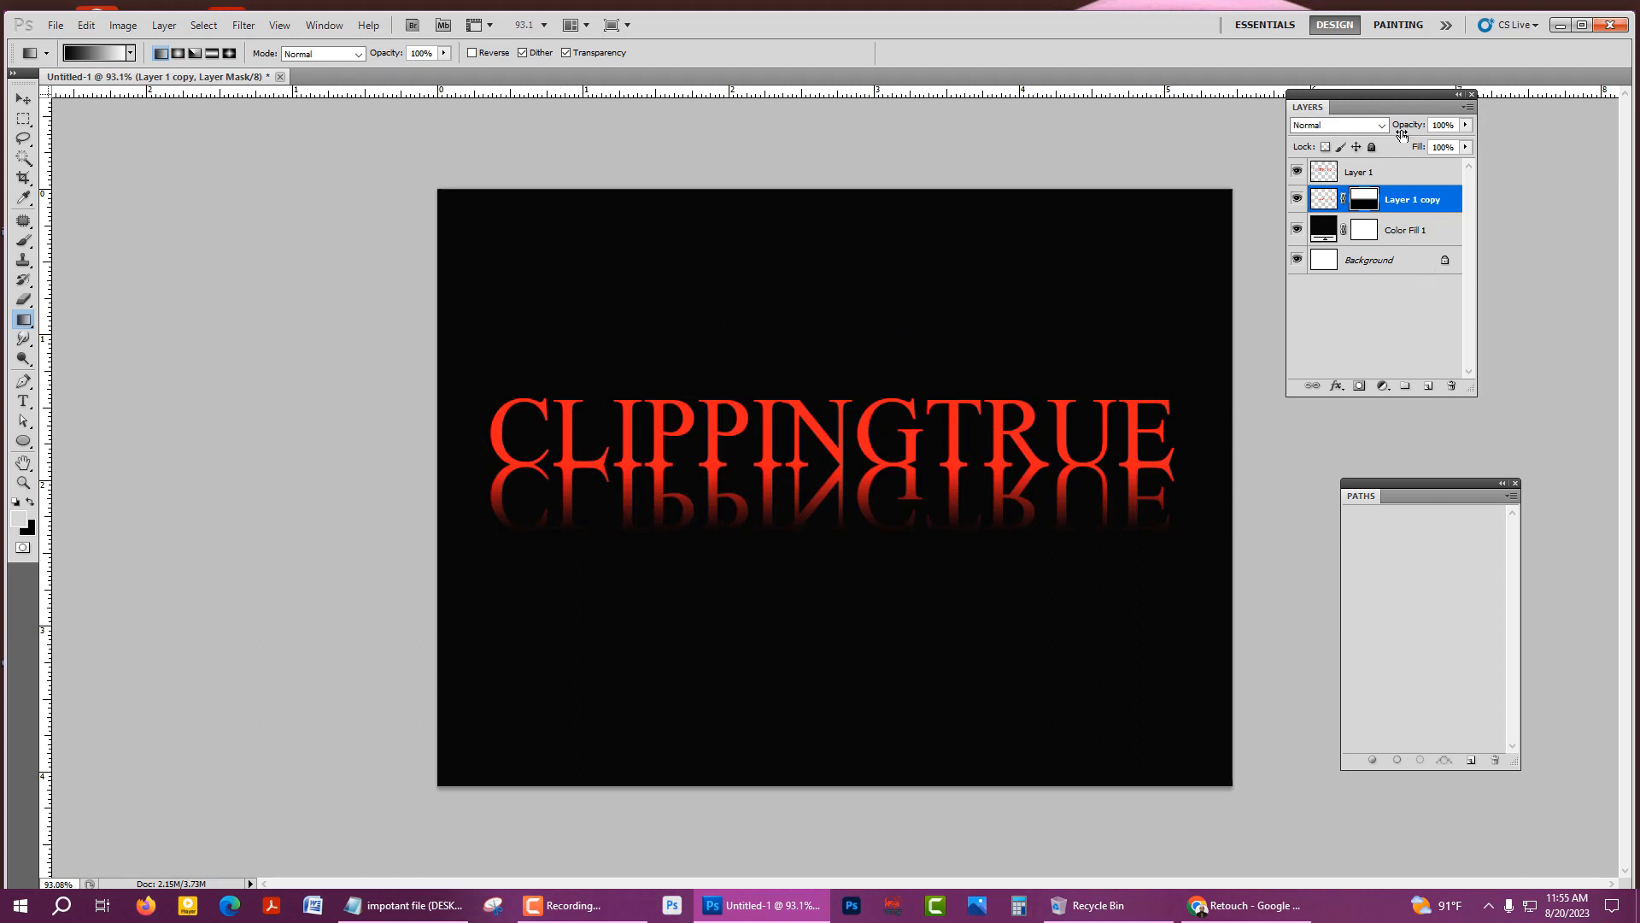
- Set the opacity of the Layer 1 copy reflection to 50%
{"action": "left_click", "coordinate": [1442, 126]}
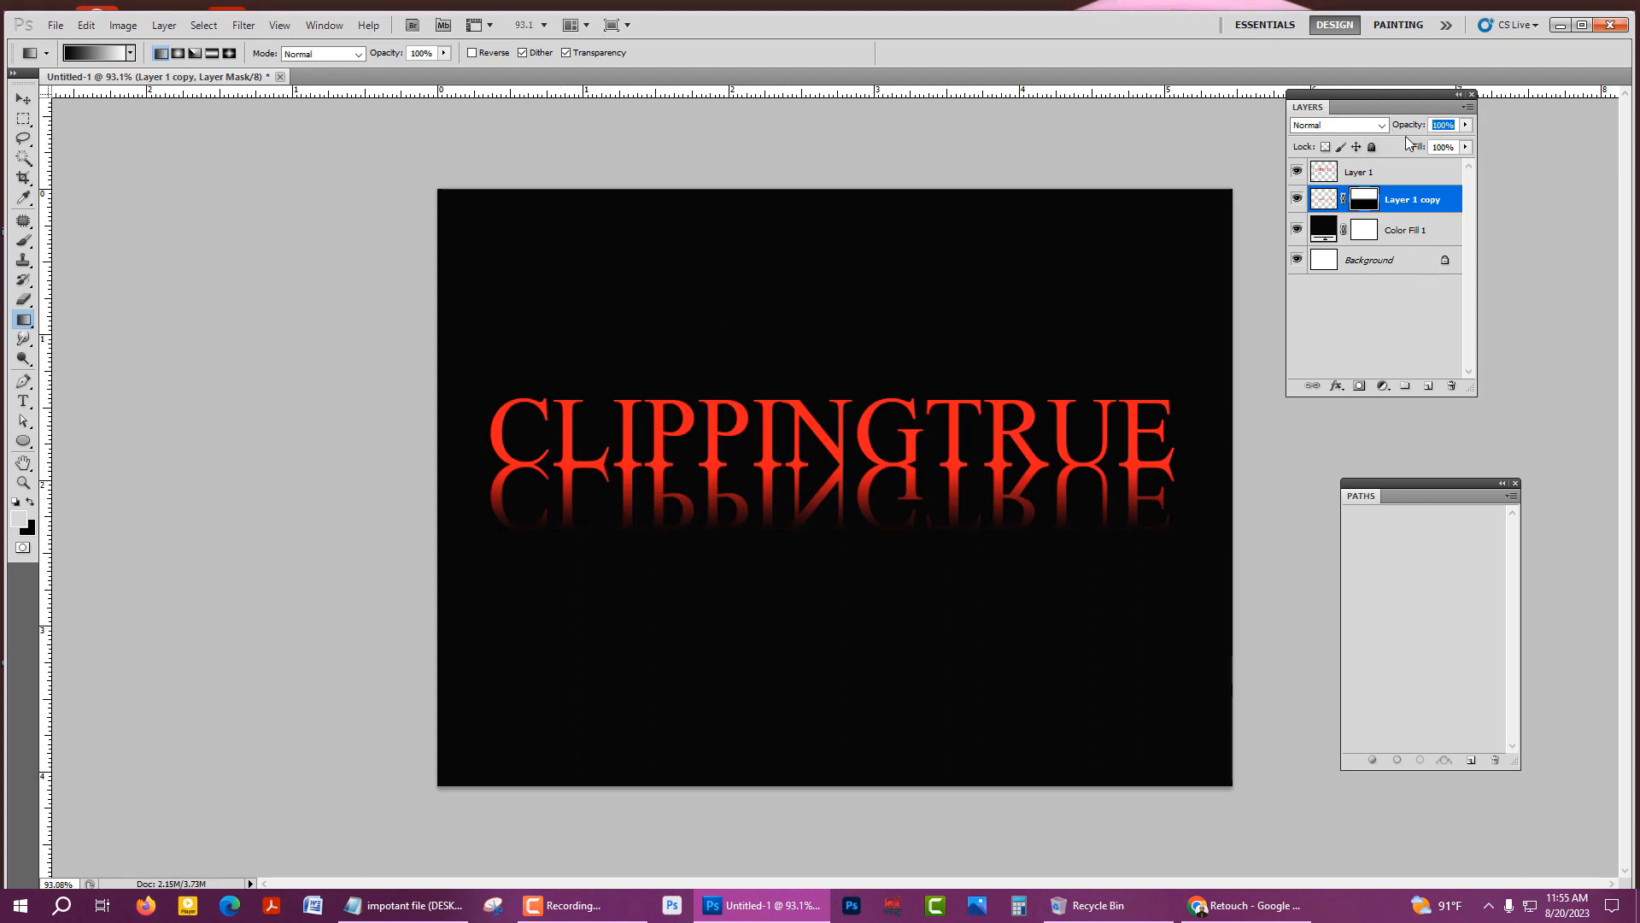
{"action": "type", "text": "50"}
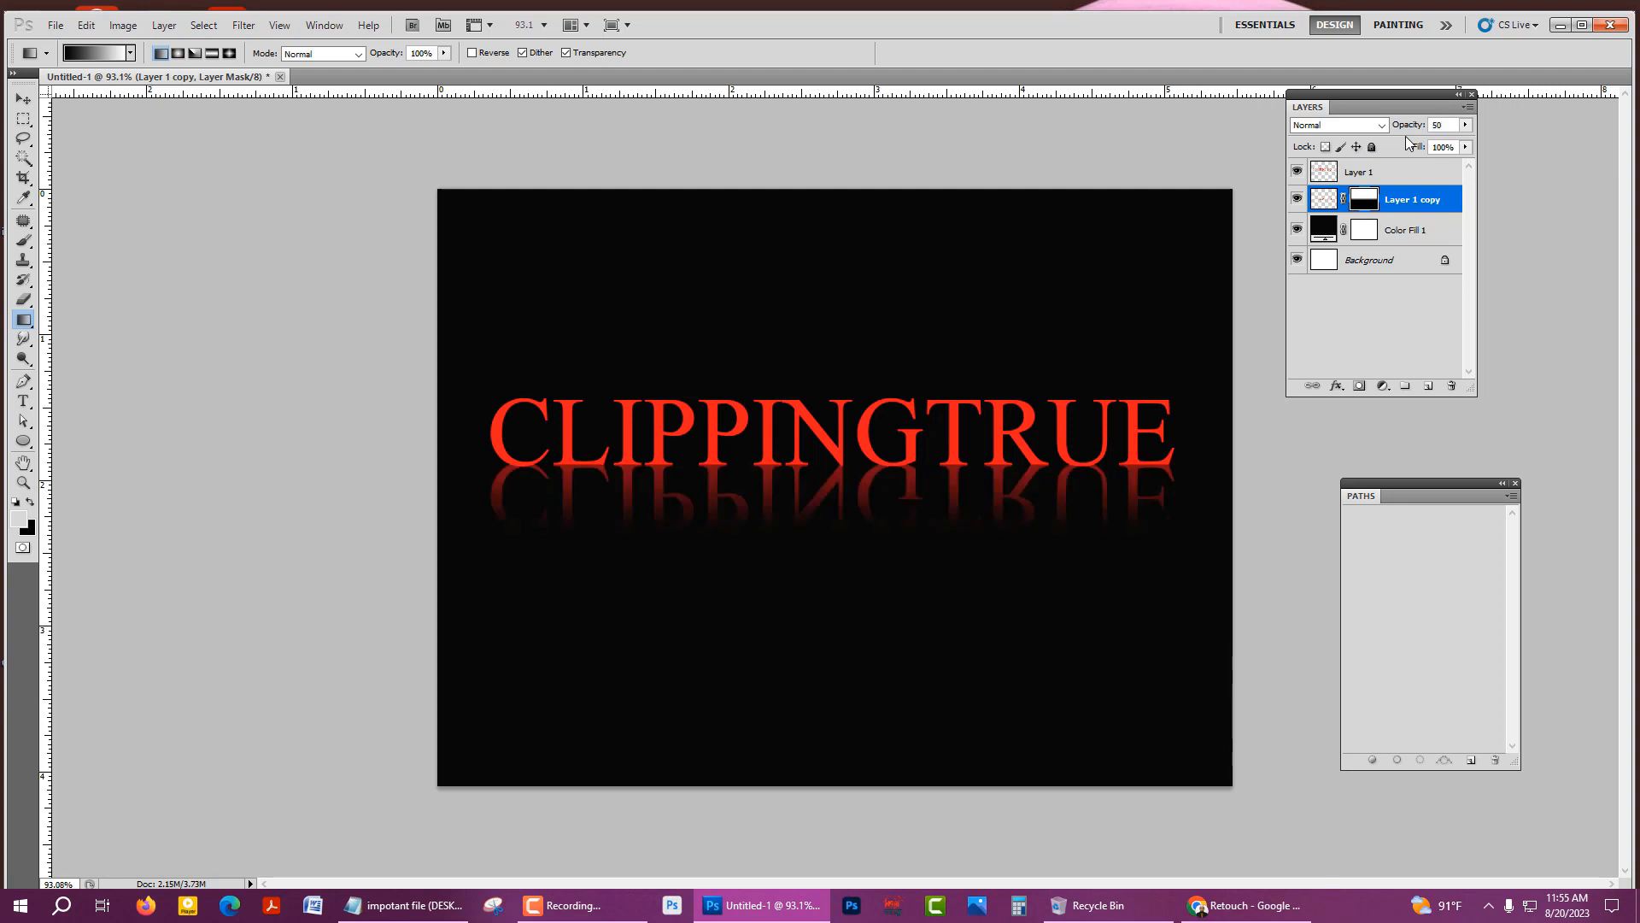
{"action": "key", "text": "Return"}
{"action": "key", "text": "e"}
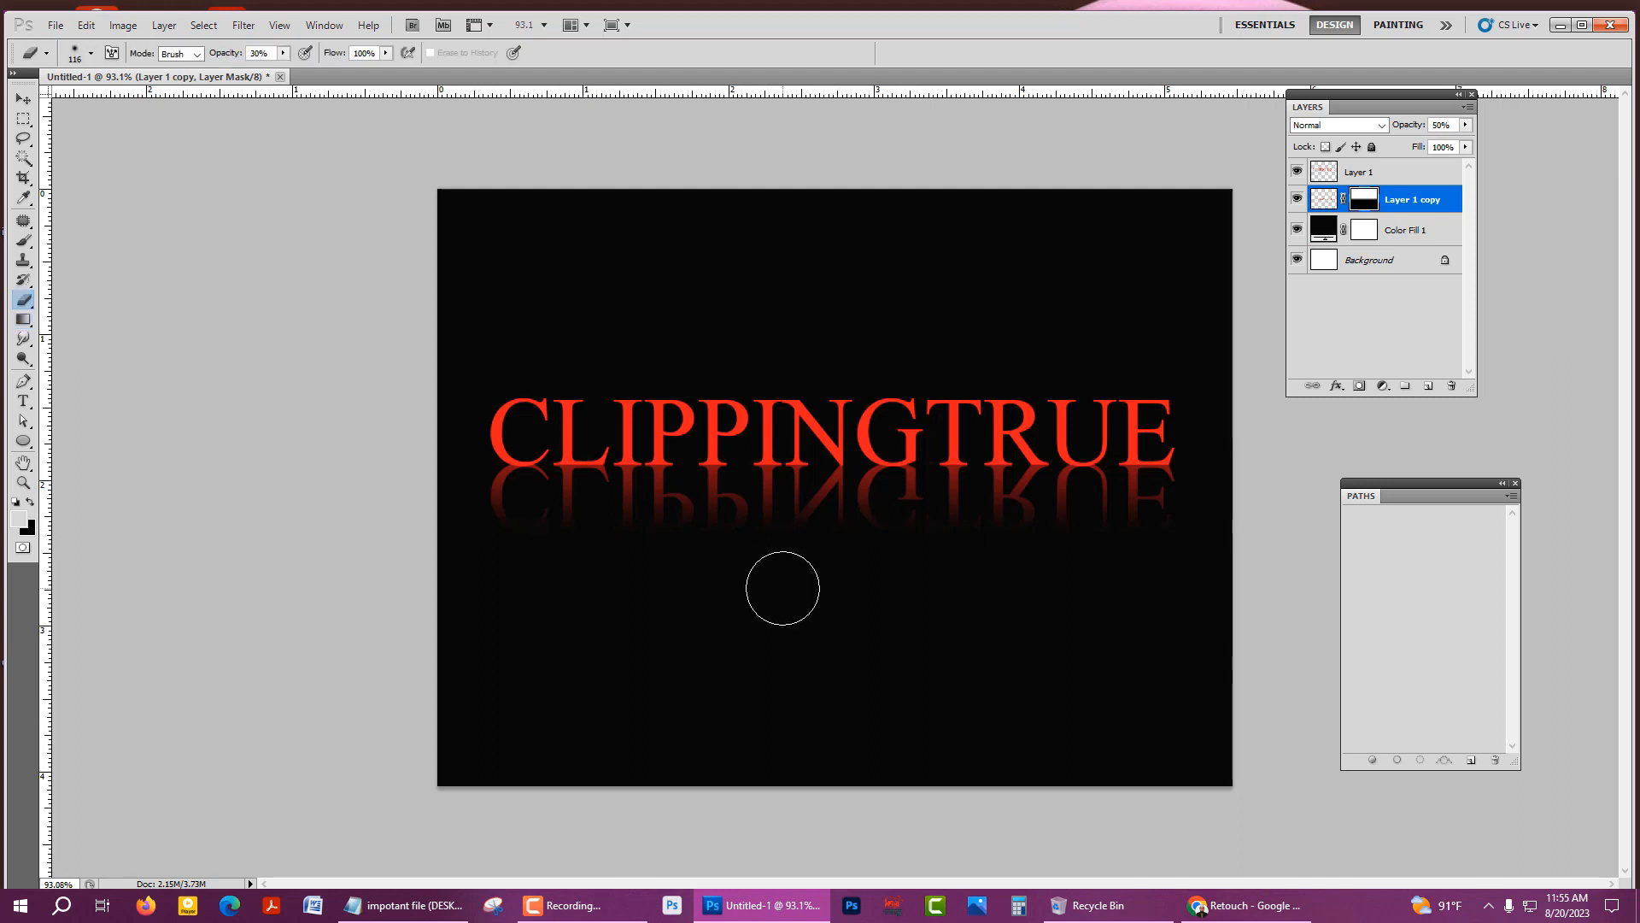
{"action": "scroll", "coordinate": [780, 586], "scroll_direction": "up", "scroll_amount": 2}
{"action": "scroll", "coordinate": [626, 569], "scroll_direction": "down", "scroll_amount": 2}
- Change the color of the Color Fill 1 layer to pure black 000000
{"action": "left_click", "coordinate": [1333, 231]}
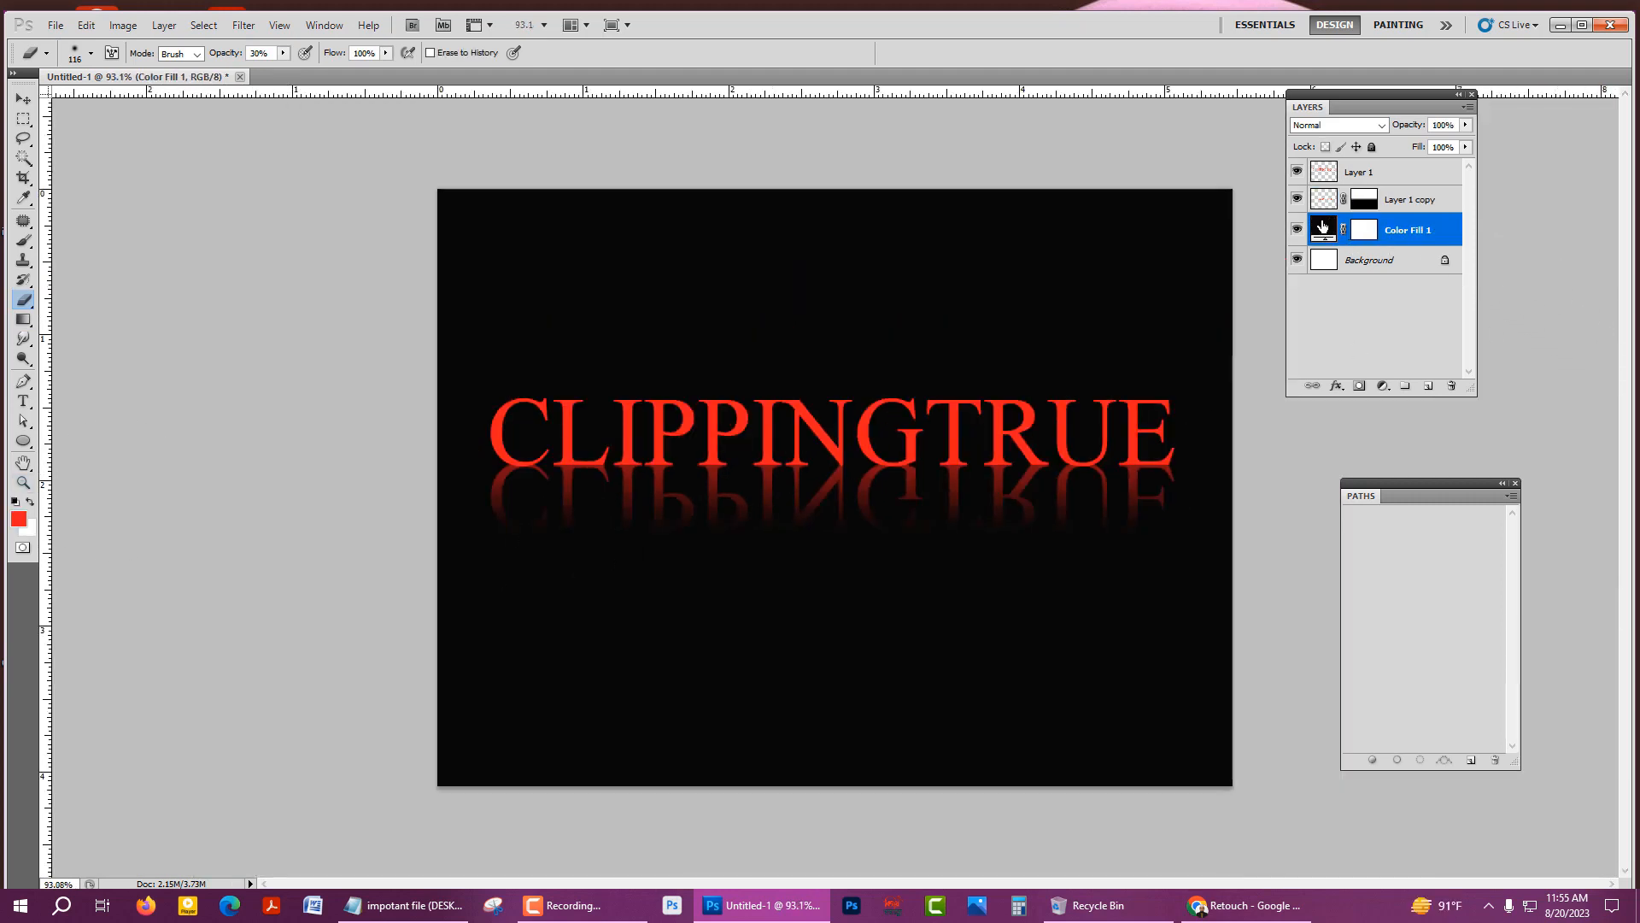
{"action": "double_click", "coordinate": [1324, 229]}
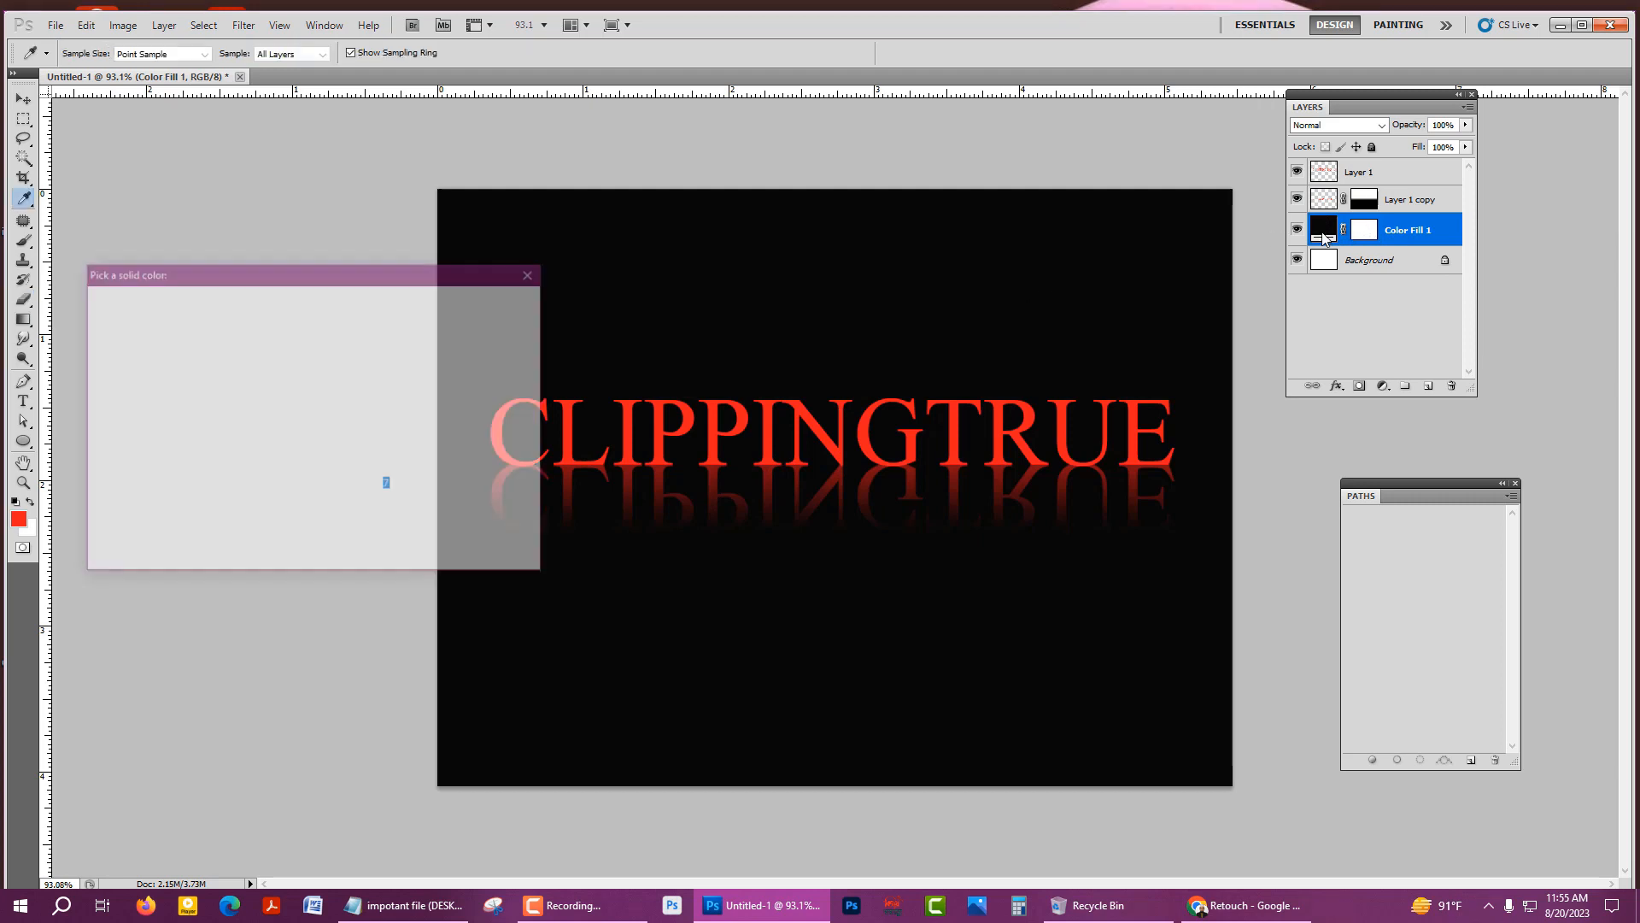
{"action": "left_click", "coordinate": [286, 480]}
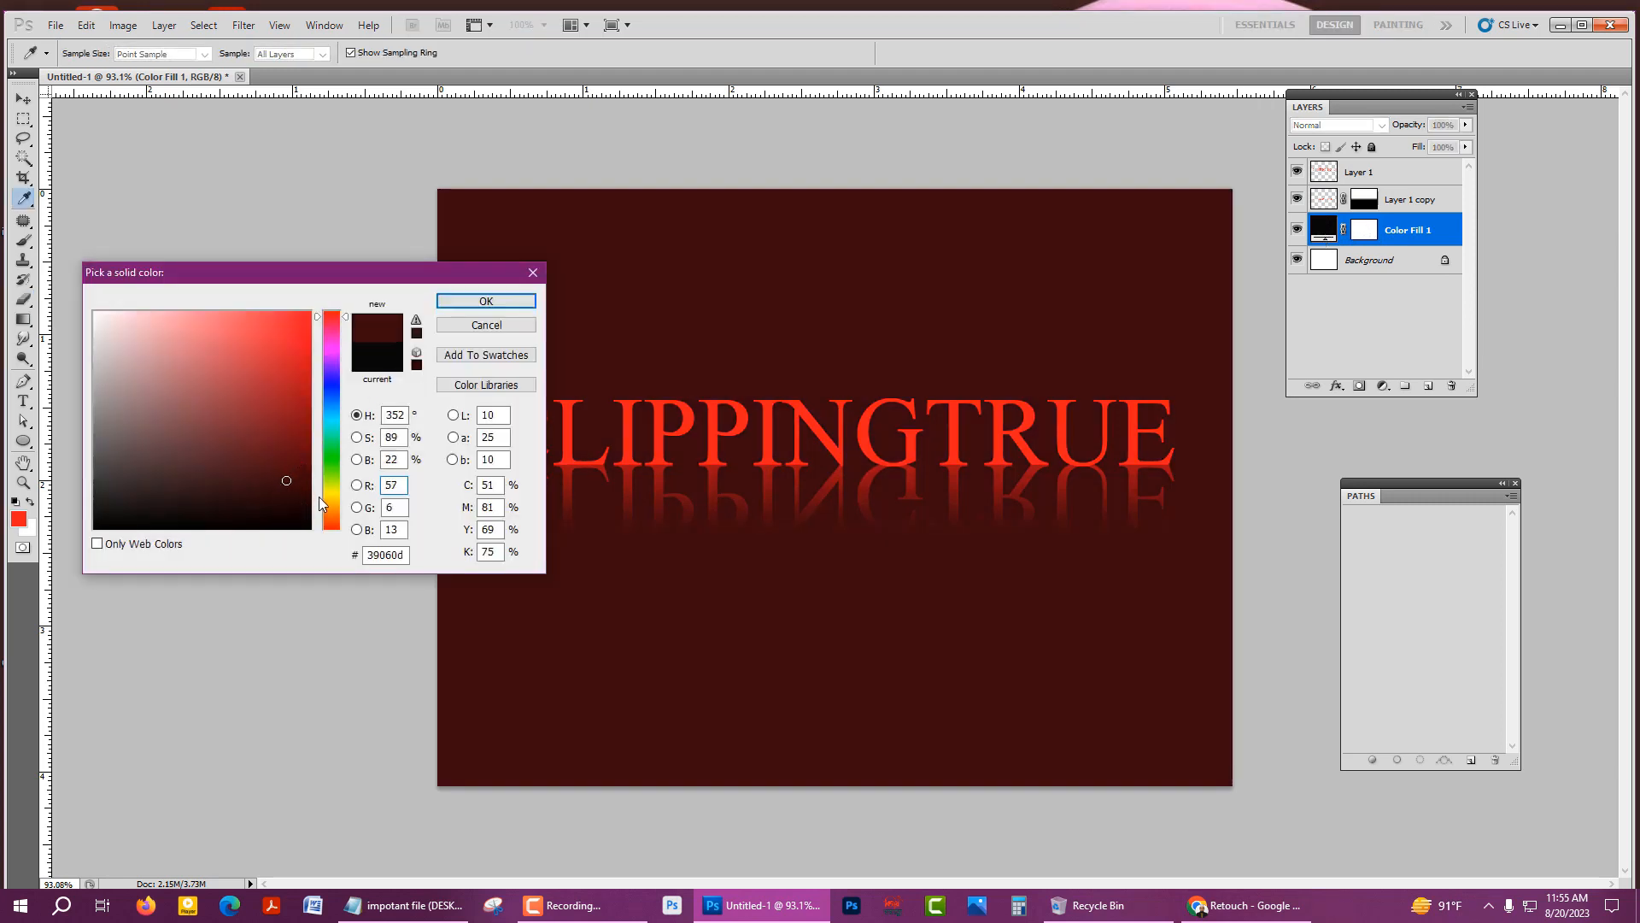
{"action": "mouse_move", "coordinate": [239, 491]}
{"action": "left_mouse_down"}
{"action": "mouse_move", "coordinate": [103, 320]}
{"action": "mouse_move", "coordinate": [111, 412]}
{"action": "mouse_move", "coordinate": [175, 483]}
{"action": "mouse_move", "coordinate": [96, 528]}
{"action": "left_mouse_up"}
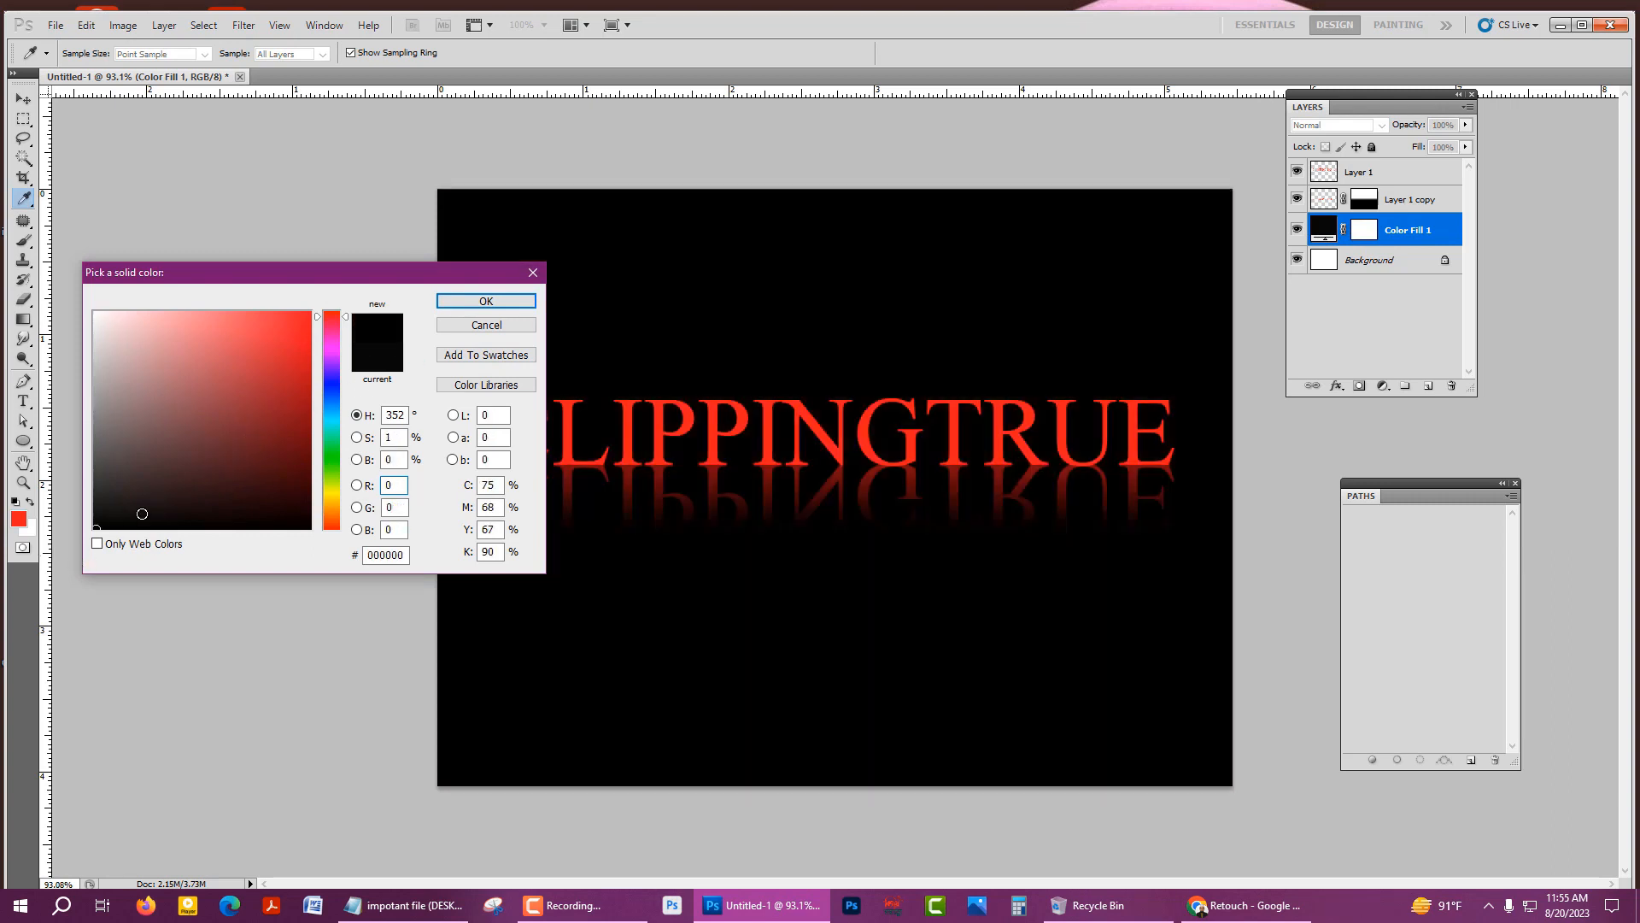
{"action": "left_click", "coordinate": [490, 307]}
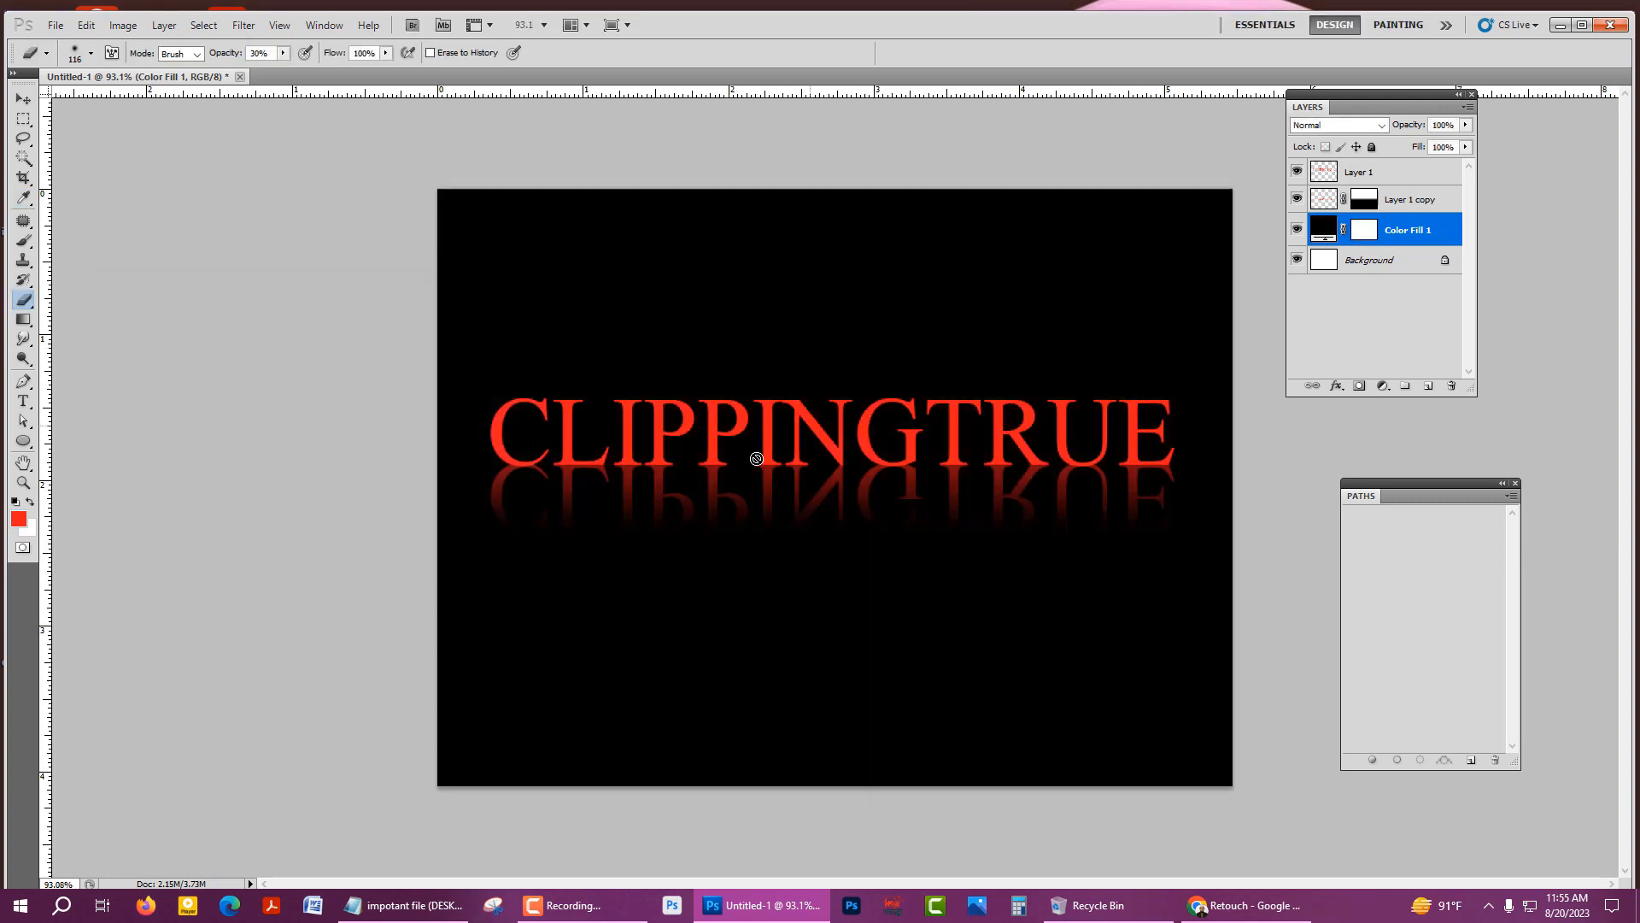
{"action": "scroll", "coordinate": [813, 454], "scroll_direction": "down", "scroll_amount": 3}
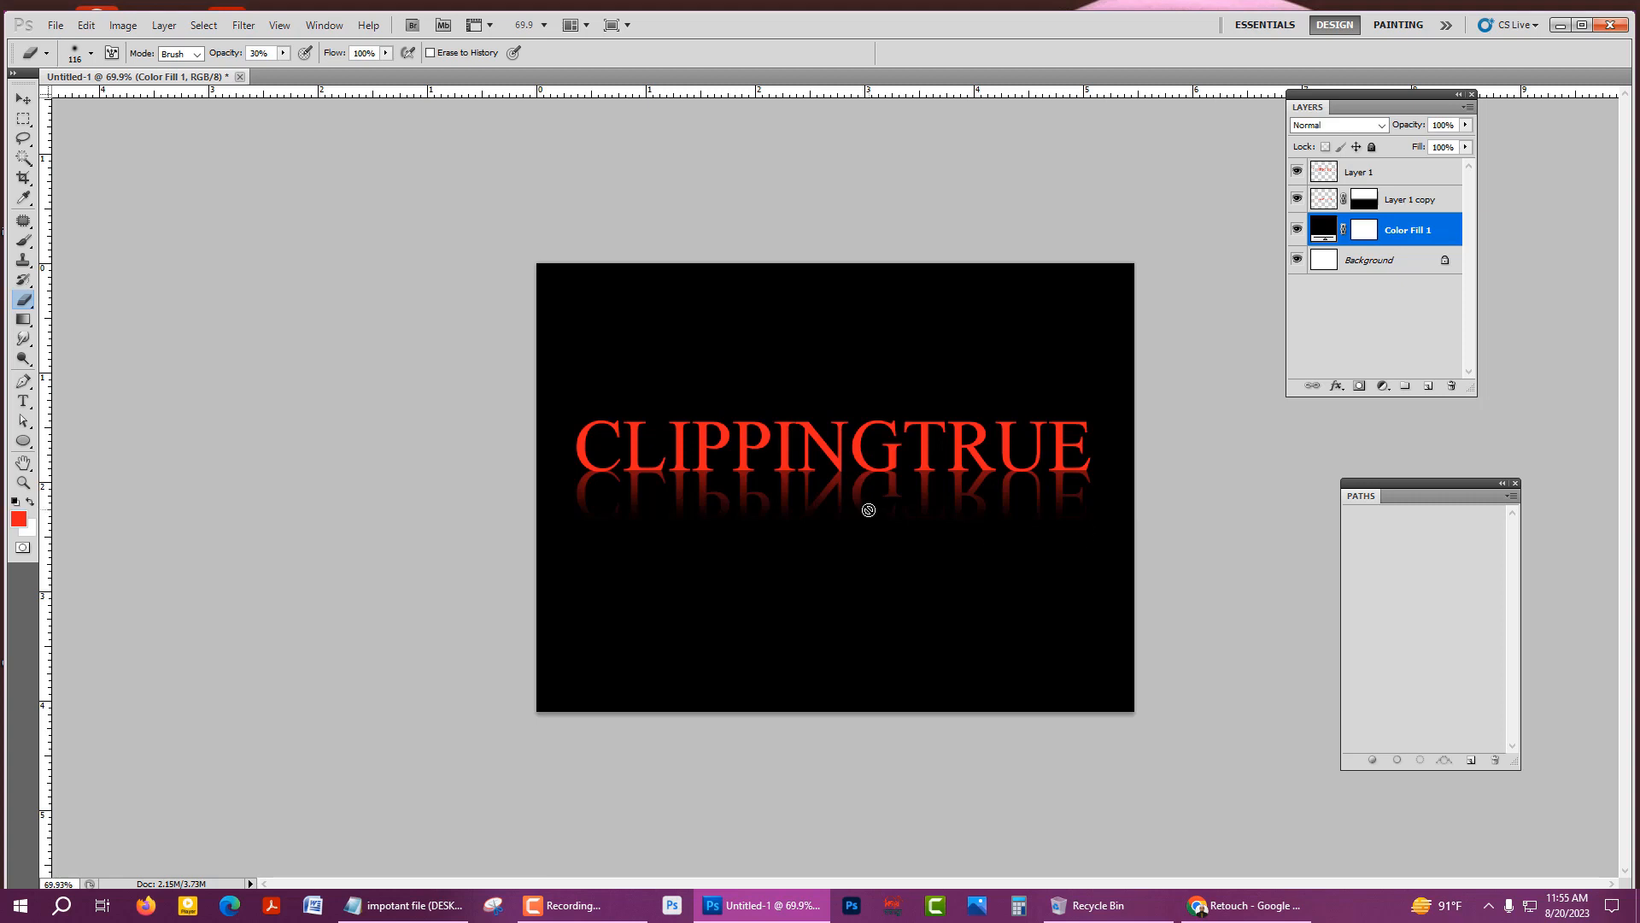